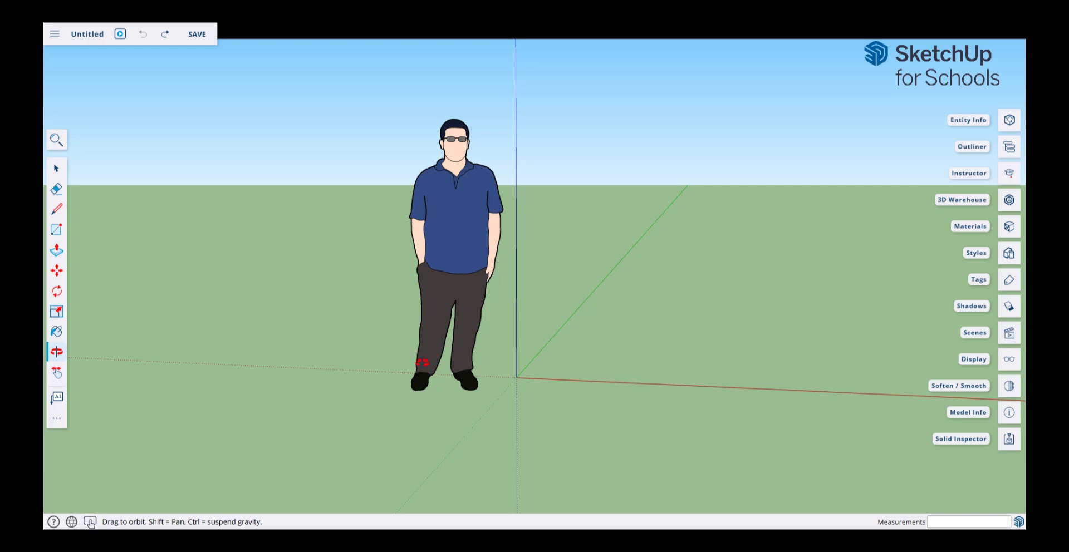
# Examine the standing figure and the axes from different angles, positions and distances by orbiting, panning and zooming the view
pyautogui.moveTo(422, 363); pyautogui.dragTo(459, 310)
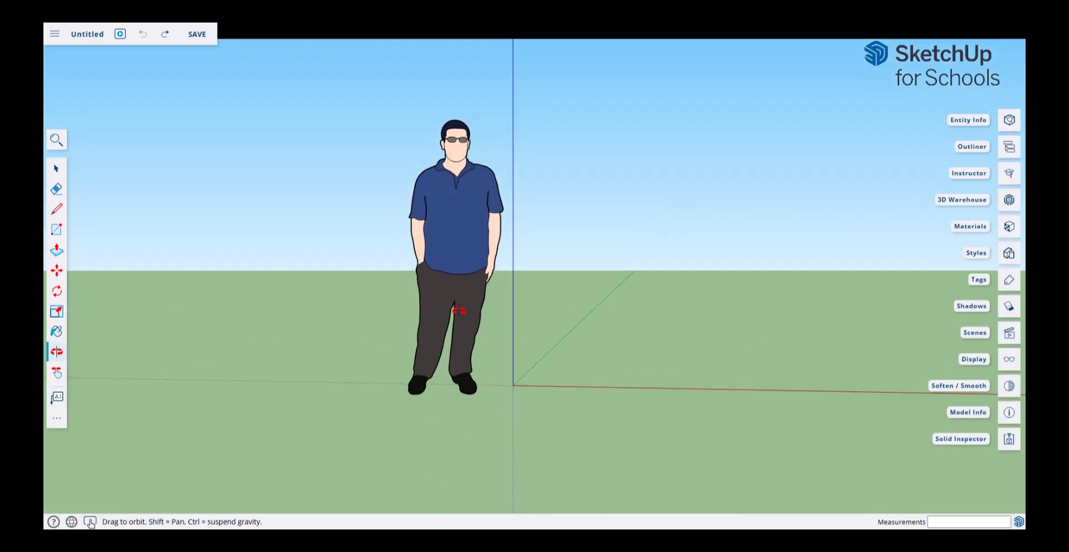
pyautogui.moveTo(391, 312); pyautogui.dragTo(449, 311)
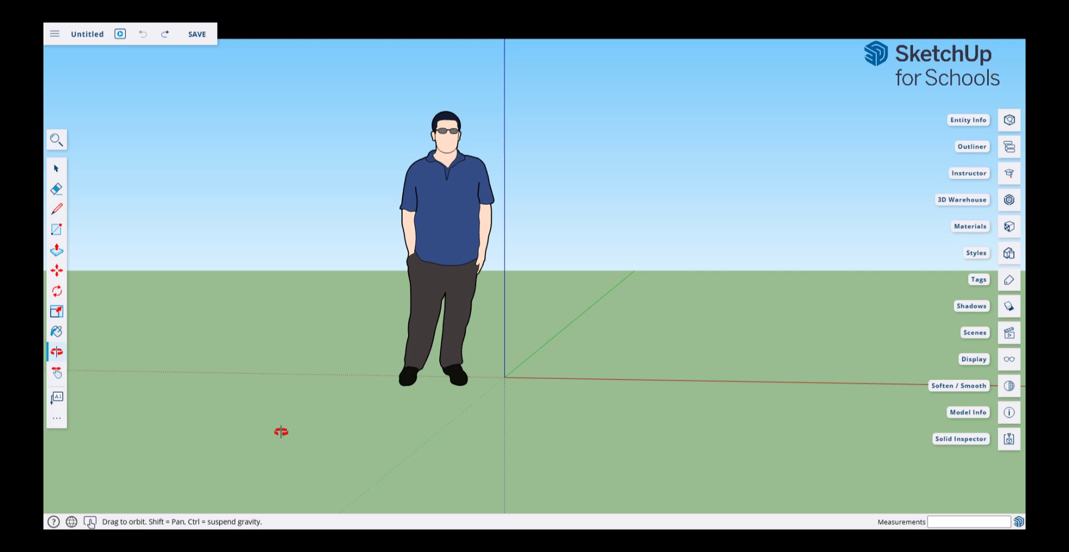
pyautogui.press('space')
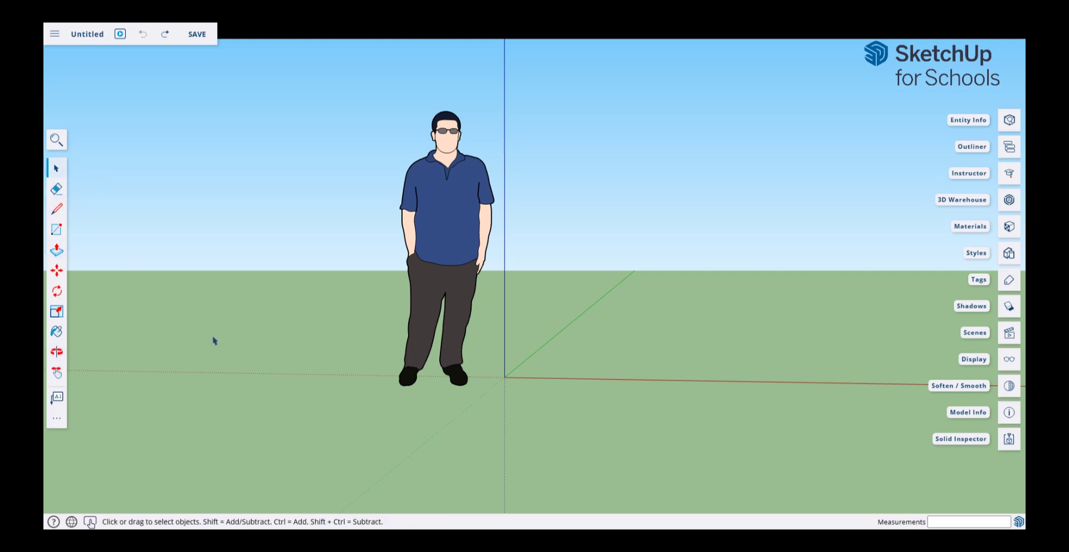
pyautogui.moveTo(416, 282); pyautogui.dragTo(417, 307, button='middle')
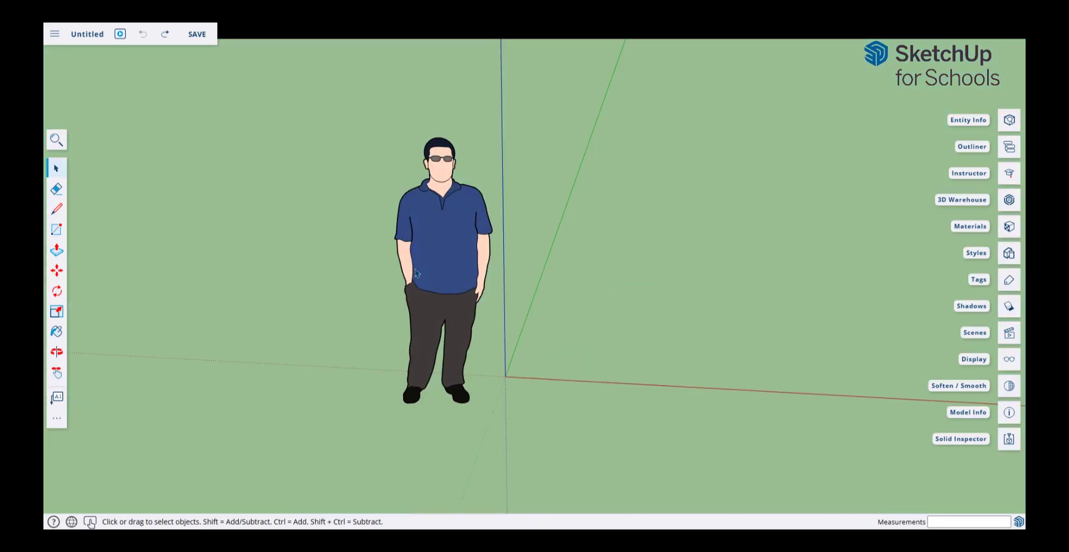
pyautogui.moveTo(415, 272); pyautogui.dragTo(416, 273, button='middle')
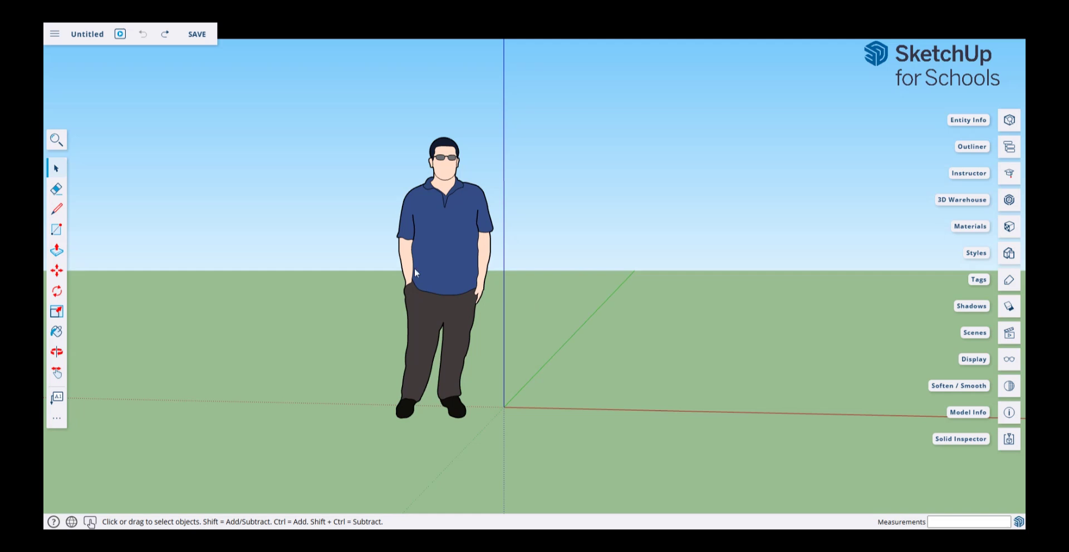
pyautogui.keyDown('shift'); pyautogui.moveTo(397, 264); pyautogui.dragTo(397, 469, button='middle'); pyautogui.keyUp('shift')
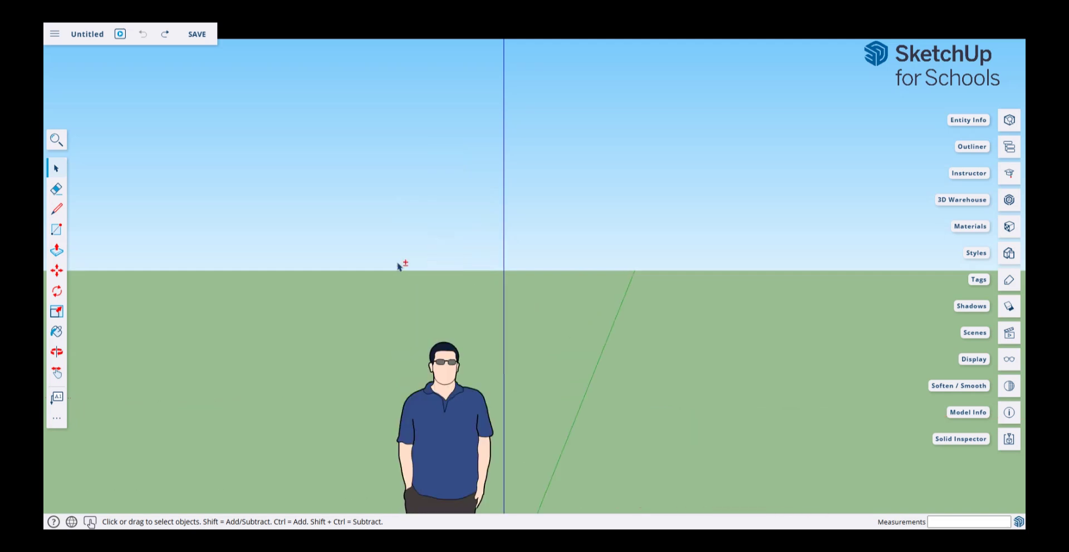
pyautogui.hotkey('shift', 'Down')
pyautogui.hotkey('shift', 'Down')
pyautogui.hotkey('shift', 'Up')
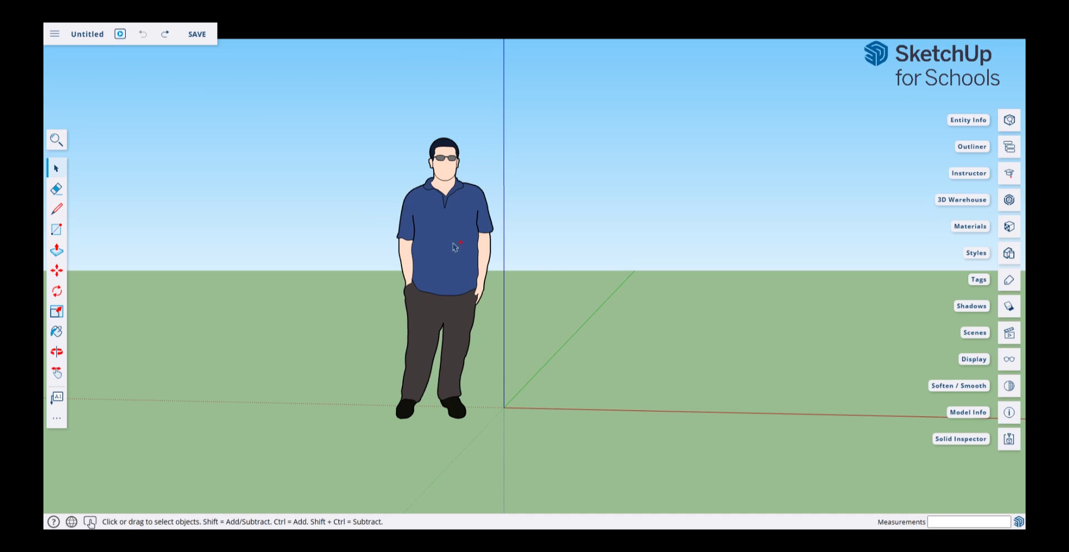
pyautogui.scroll(-4, 455, 247)
pyautogui.scroll(7, 455, 246)
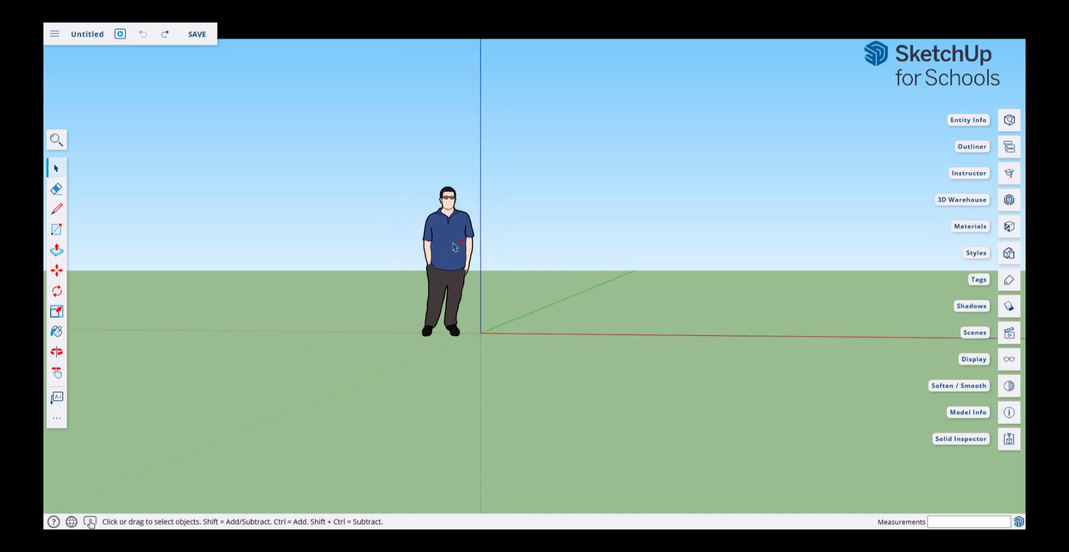
pyautogui.scroll(-1, 455, 246)
pyautogui.scroll(-1, 455, 247)
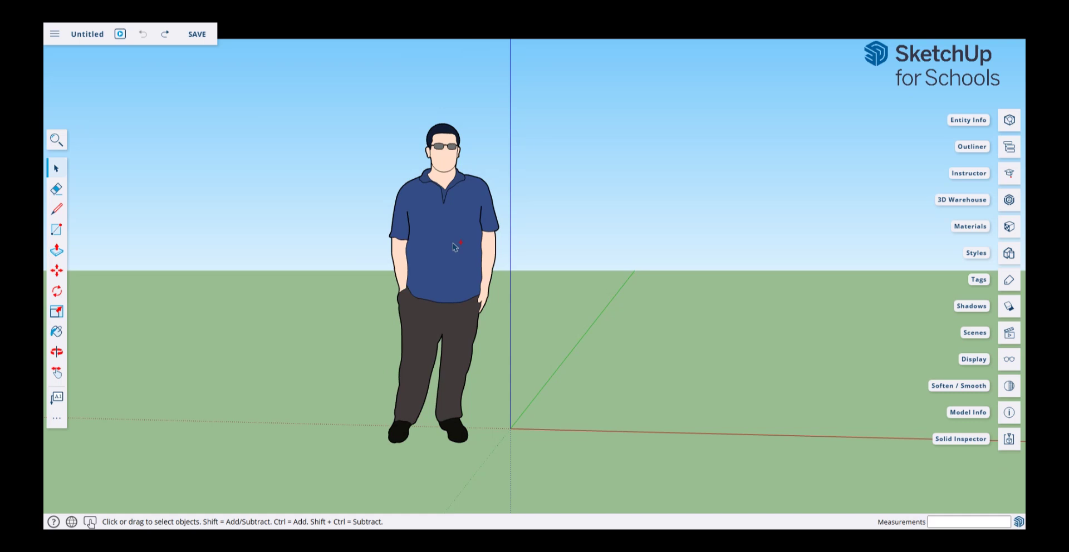
pyautogui.scroll(-3, 454, 245)
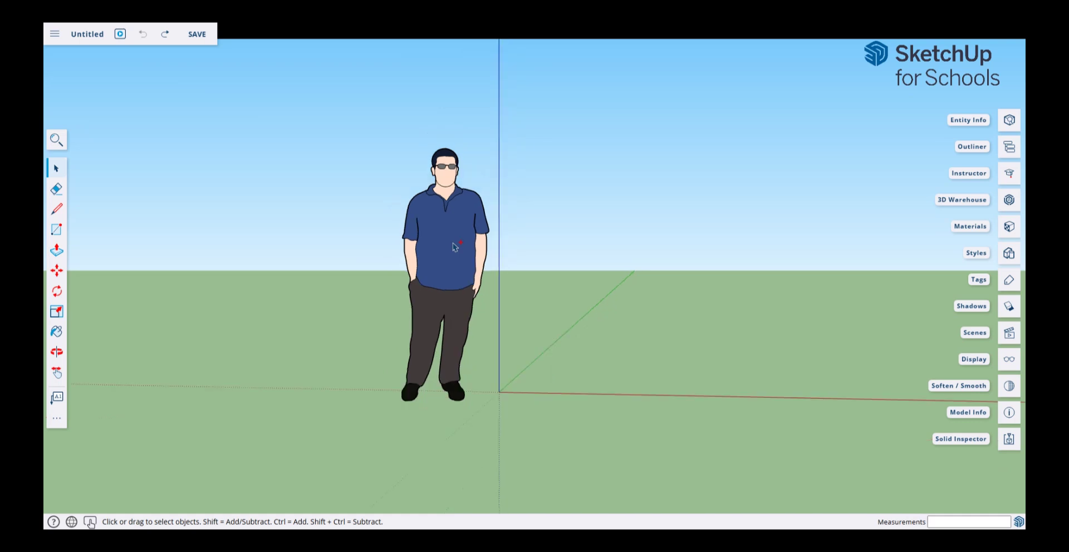
pyautogui.scroll(4, 453, 245)
pyautogui.scroll(-1, 452, 243)
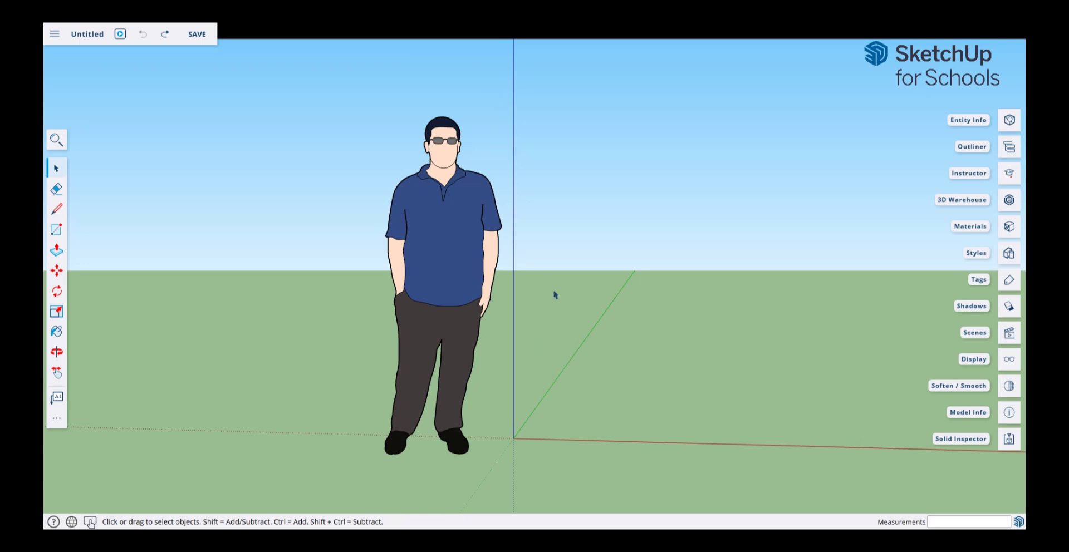
# Move the standing figure about 93 mm along the red axis, away from the origin
pyautogui.press('m')
pyautogui.click(440, 298)
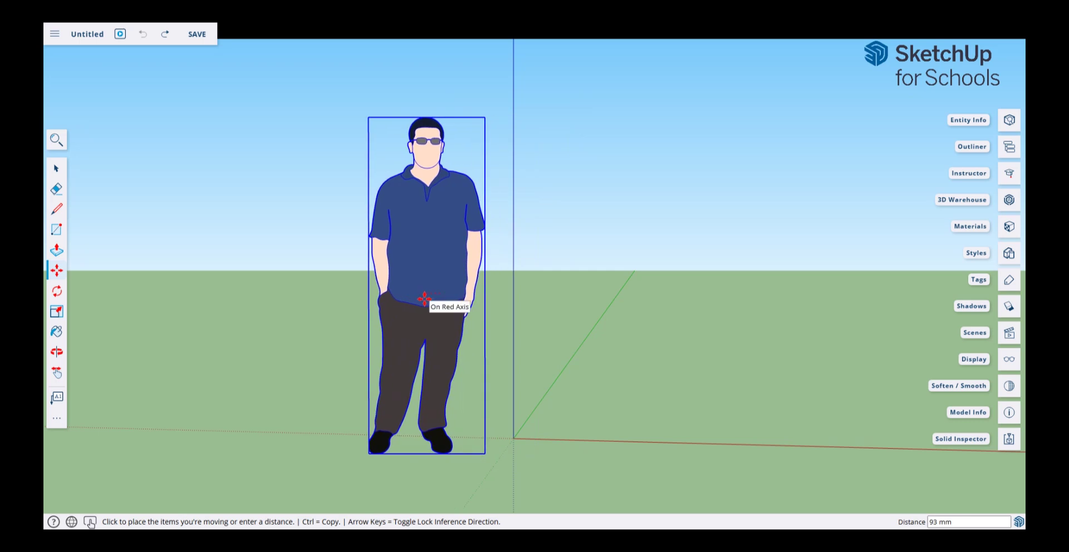
pyautogui.press('Up')
pyautogui.press('Up')
pyautogui.press('Up')
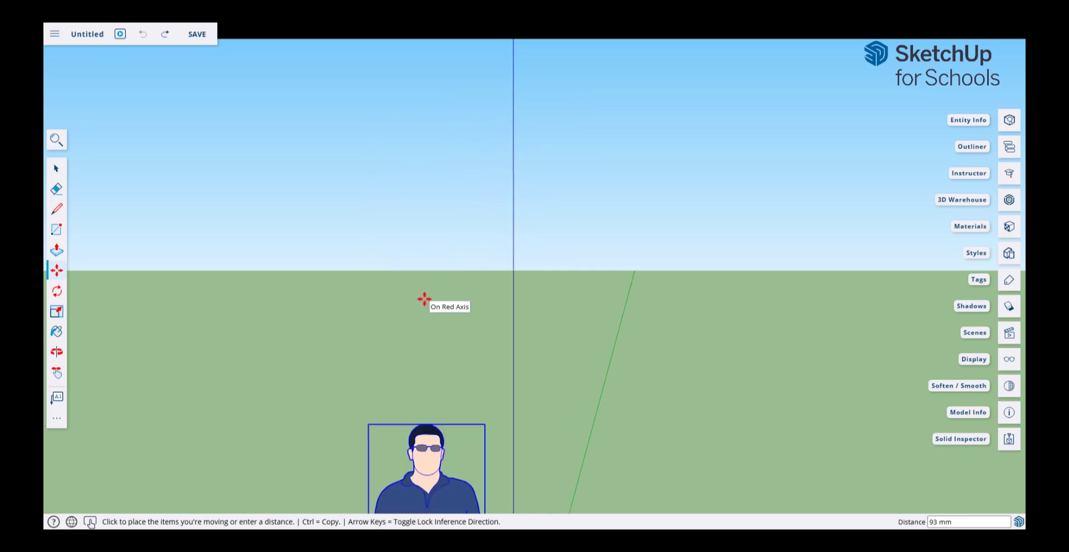
pyautogui.press('Down')
pyautogui.press('Down')
pyautogui.press('Down')
pyautogui.scroll(-5, 424, 299)
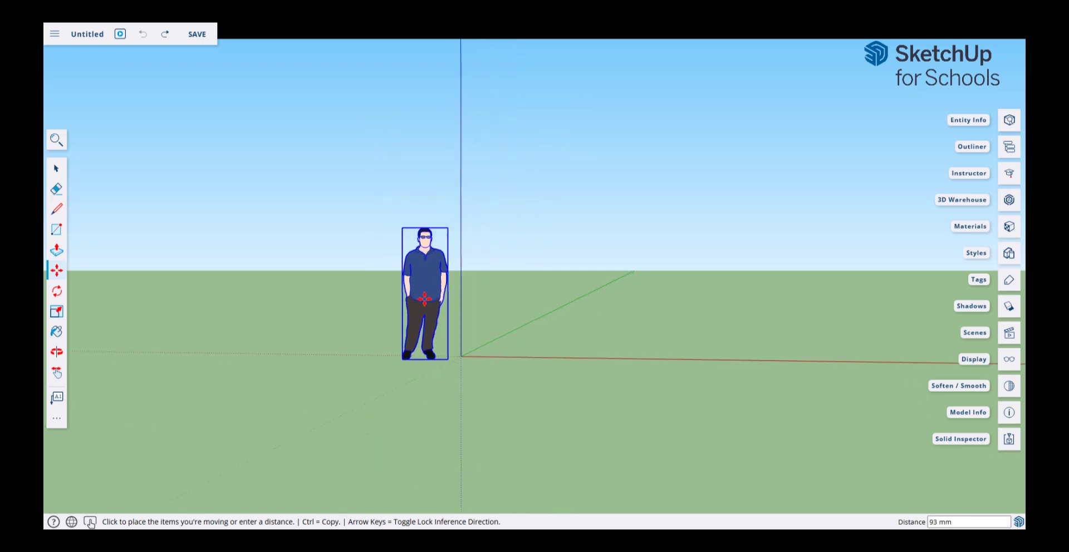
pyautogui.scroll(2, 425, 300)
pyautogui.scroll(-3, 424, 299)
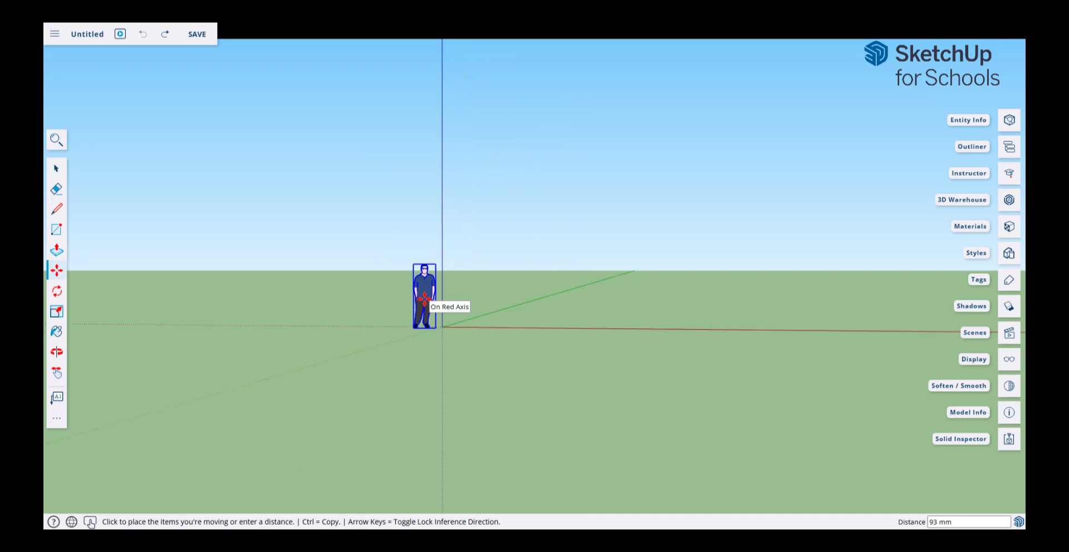
pyautogui.scroll(6, 424, 300)
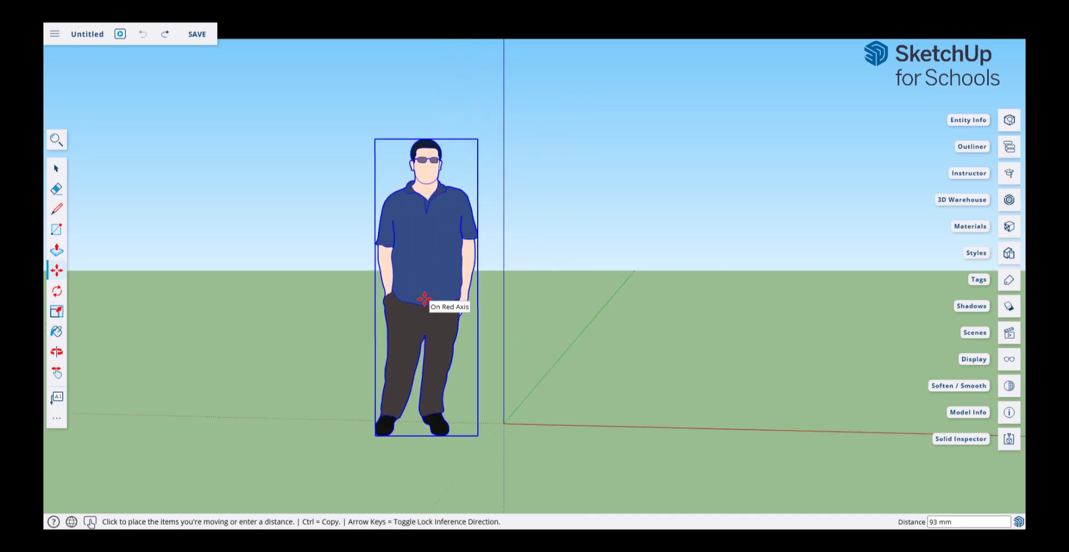
pyautogui.click(425, 299)
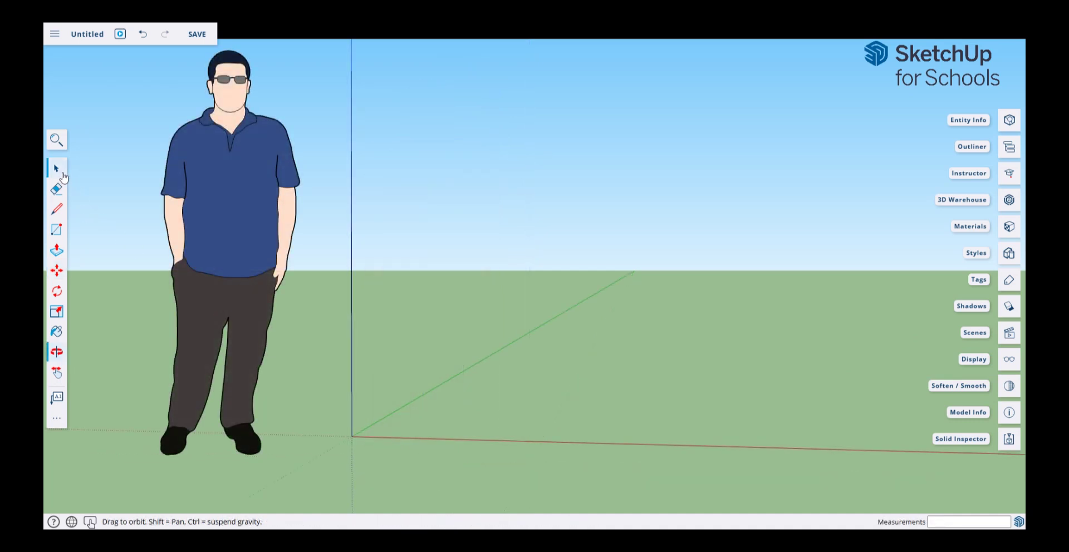
# Select the standing figure and draw a circle on the ground centred at the origin, its edge reaching the figure's nearer foot
pyautogui.click(57, 170)
pyautogui.click(235, 207)
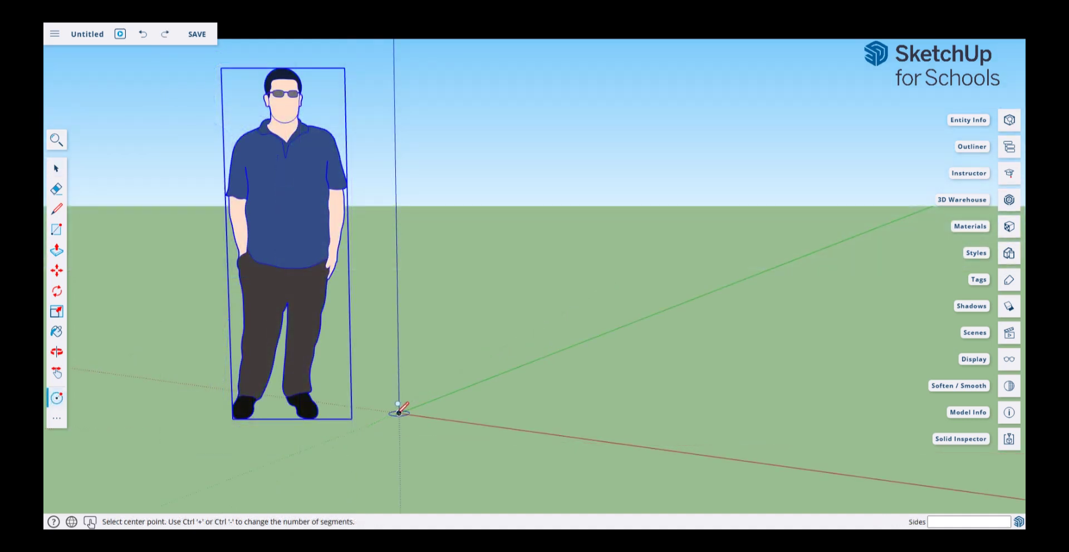
pyautogui.click(399, 413)
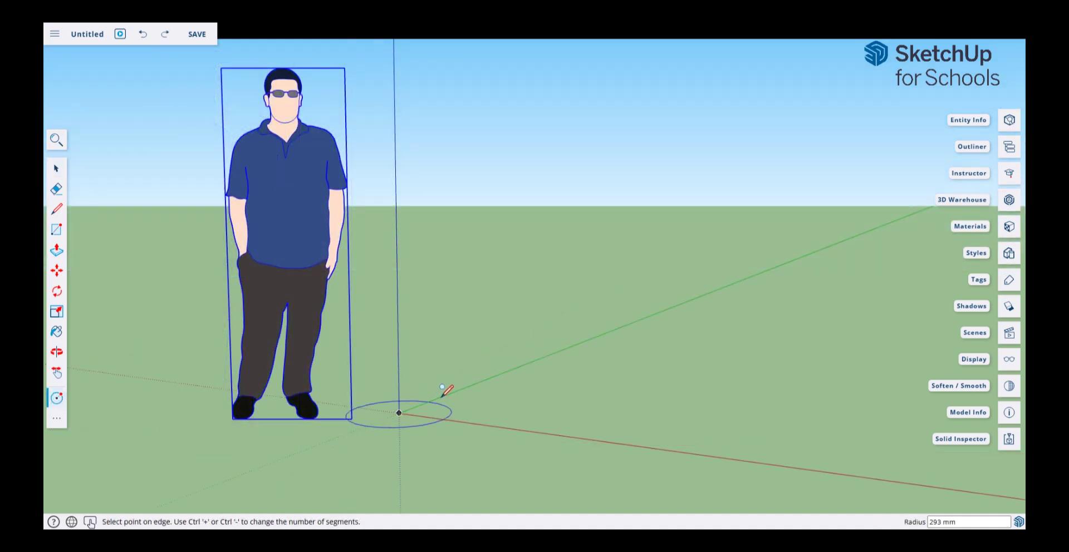
pyautogui.click(443, 394)
pyautogui.click(58, 167)
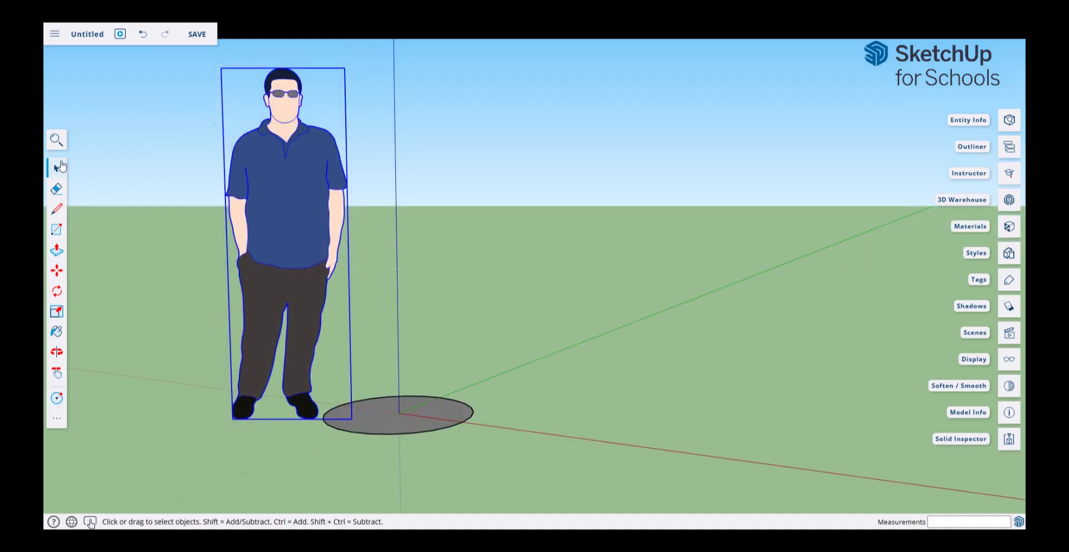
# Select the circle's face alone, its edge alone, and finally the face together with its bounding edge
pyautogui.click(388, 424)
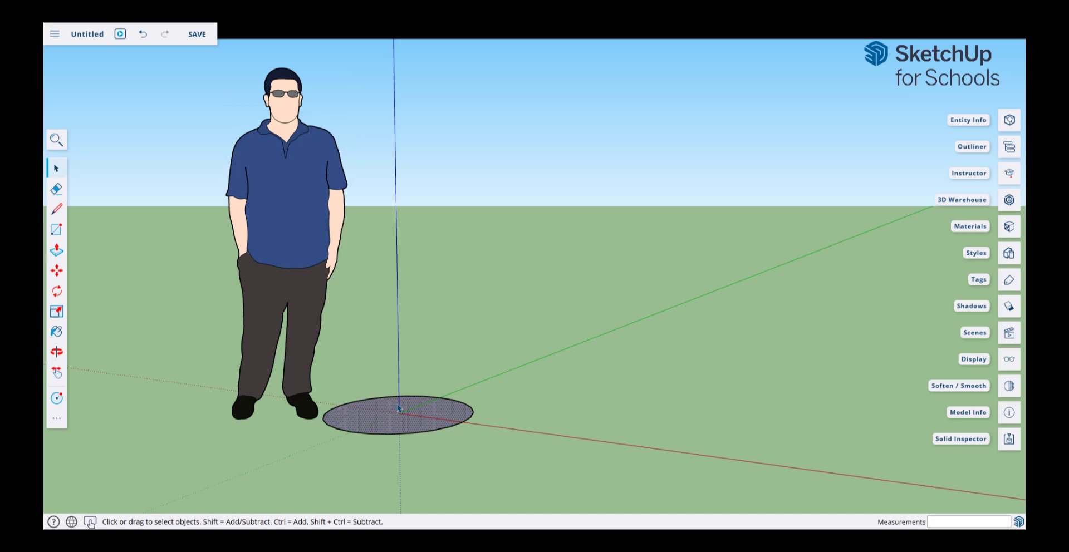
pyautogui.moveTo(421, 413); pyautogui.dragTo(420, 411, button='middle')
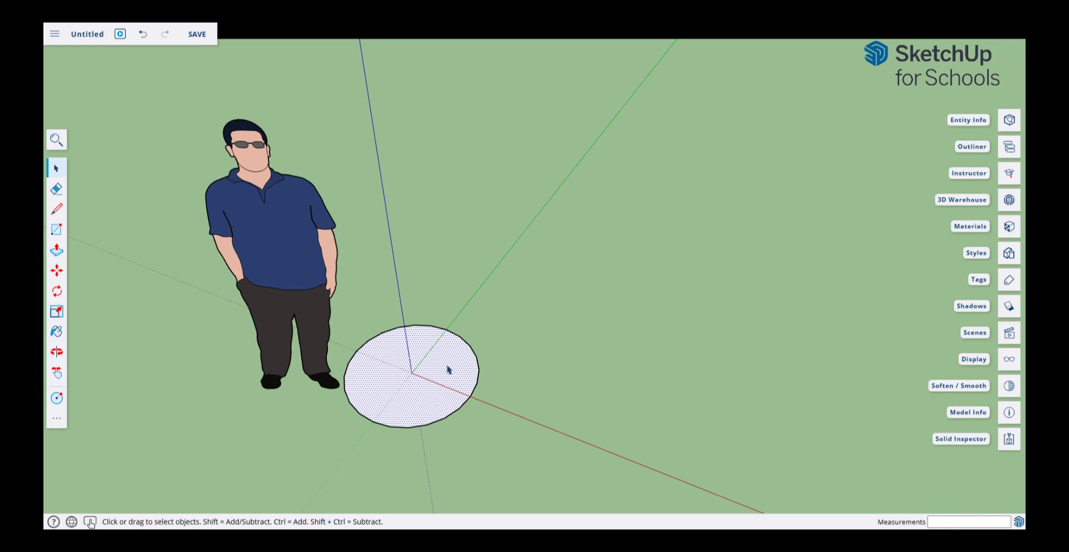
pyautogui.click(526, 341)
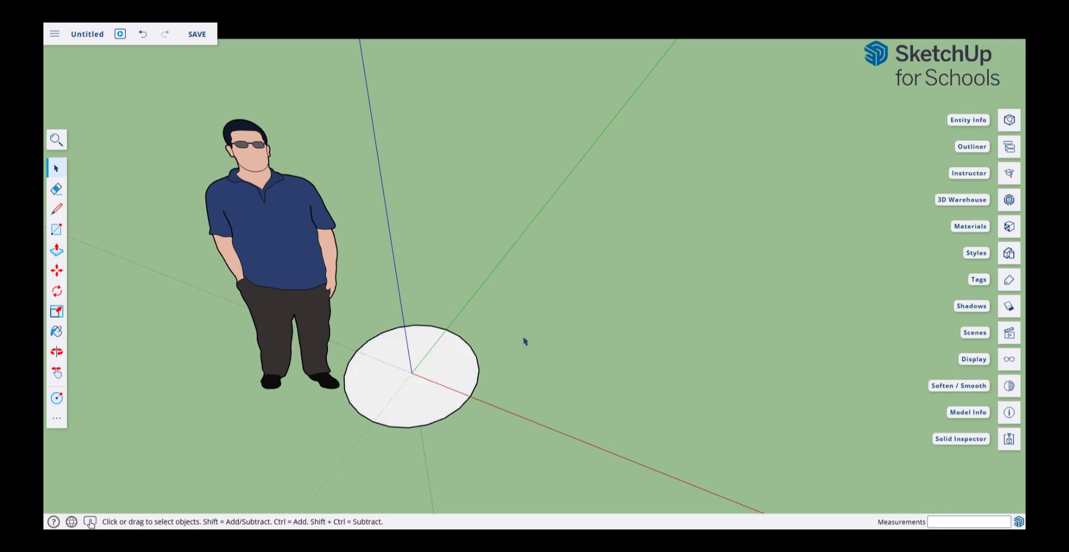
pyautogui.click(452, 368)
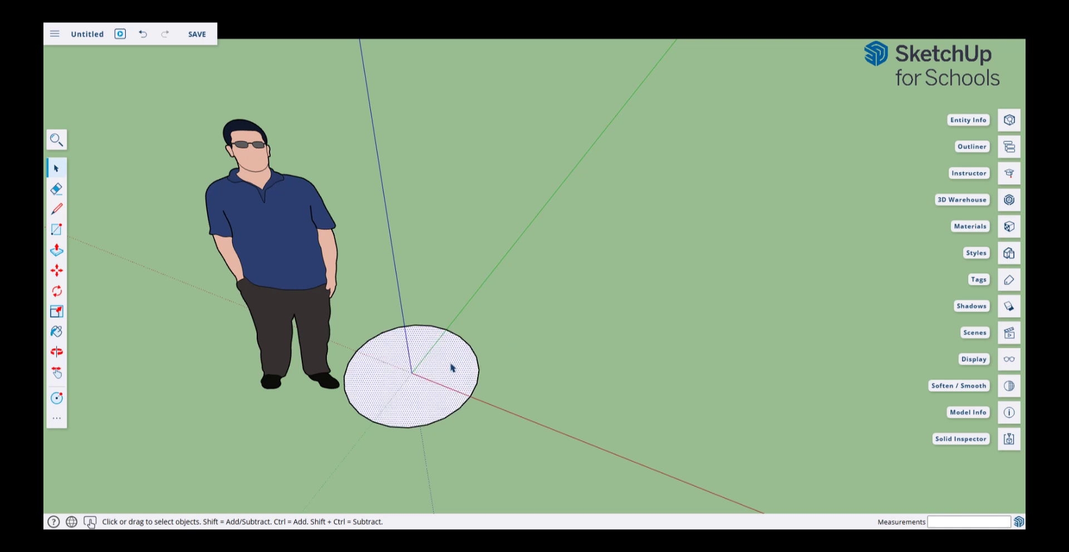
pyautogui.click(479, 366)
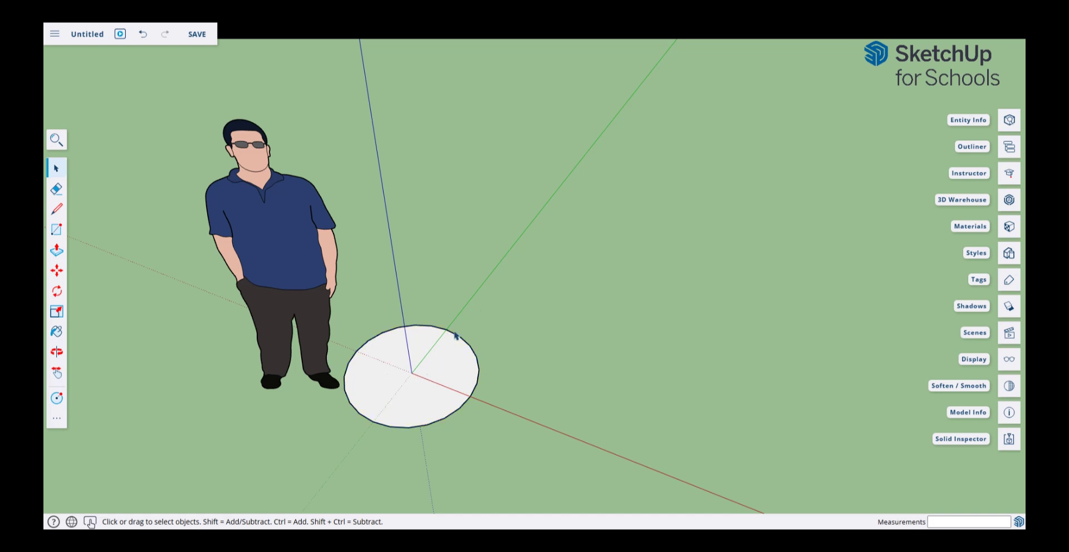
pyautogui.click(416, 388)
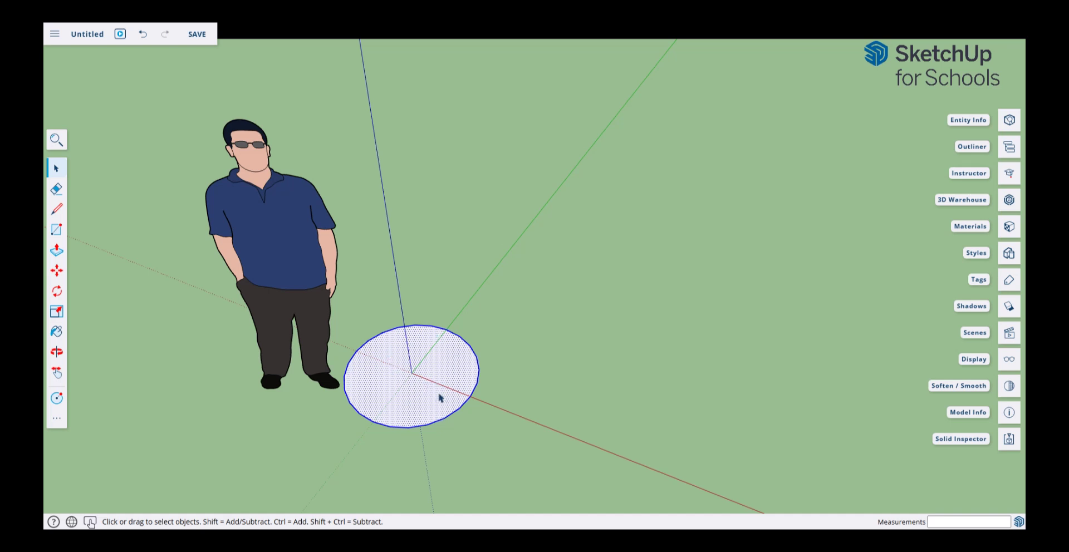
# Move the selected circle away from the origin and place it back with its centre on the origin
pyautogui.press('m')
pyautogui.click(416, 373)
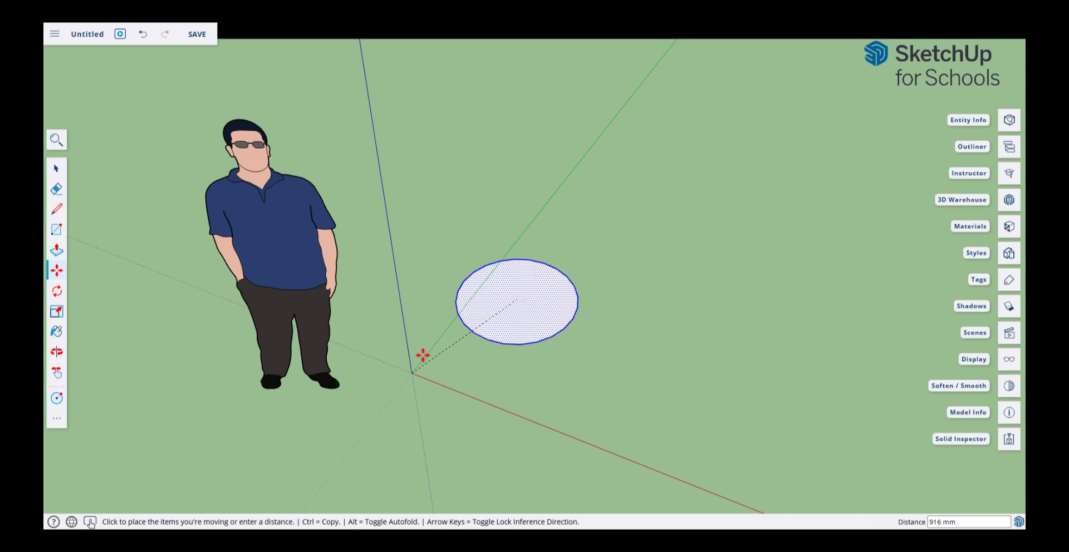
pyautogui.click(412, 372)
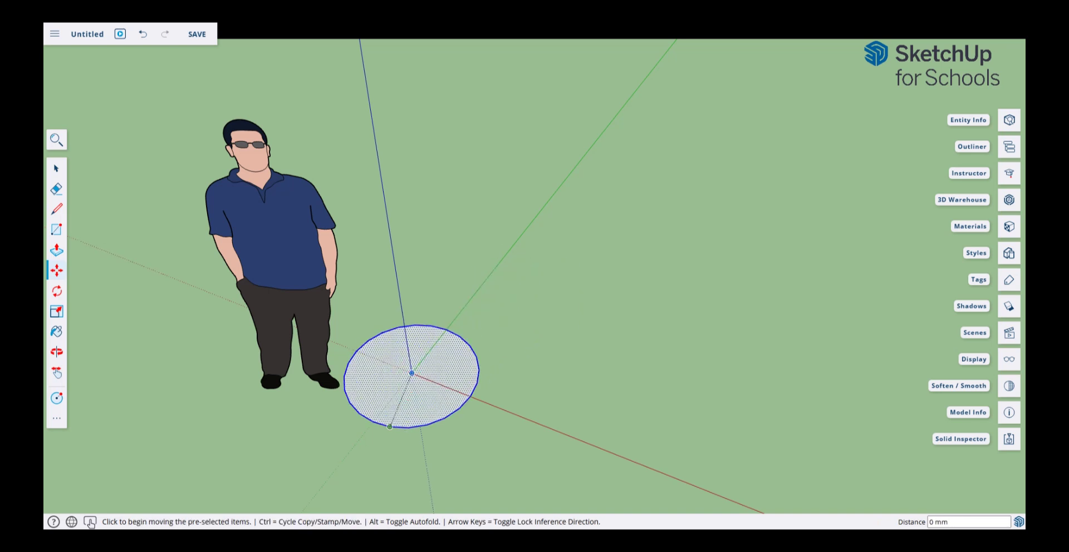
pyautogui.press('space')
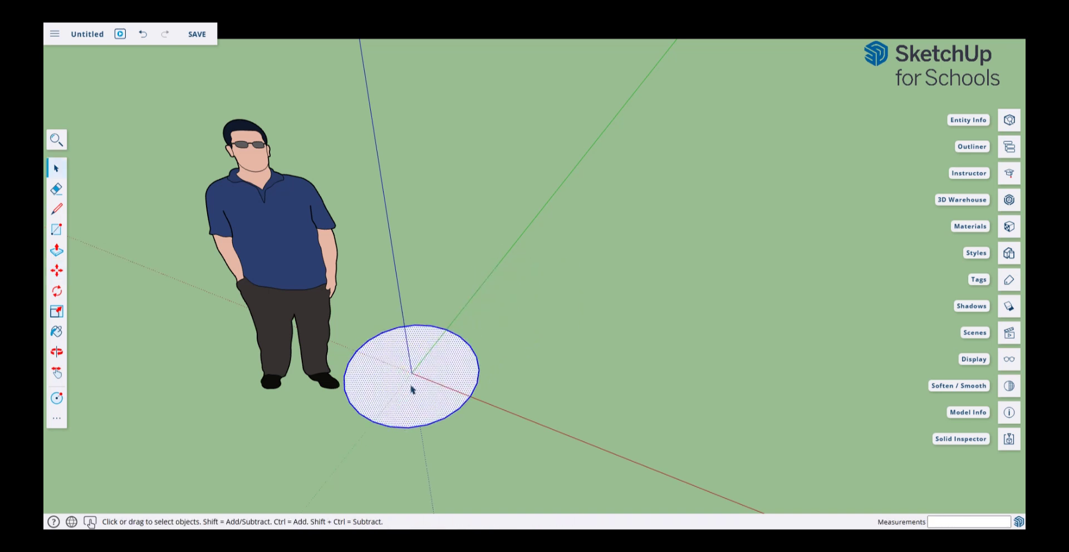
# Push/Pull the circular face straight up into a cylinder reaching roughly the standing figure's waist
pyautogui.press('p')
pyautogui.click(409, 396)
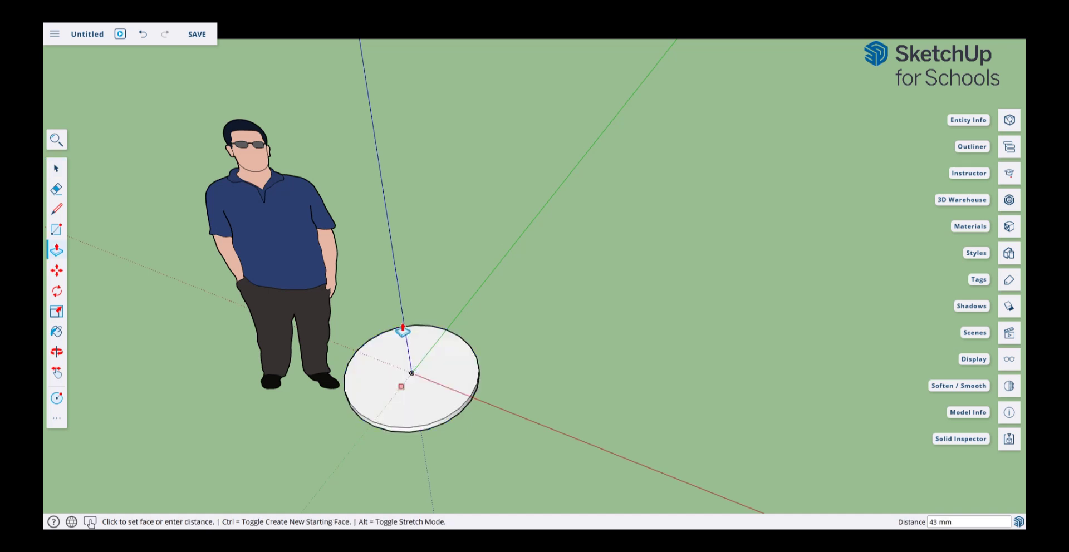
pyautogui.click(406, 283)
pyautogui.press('space')
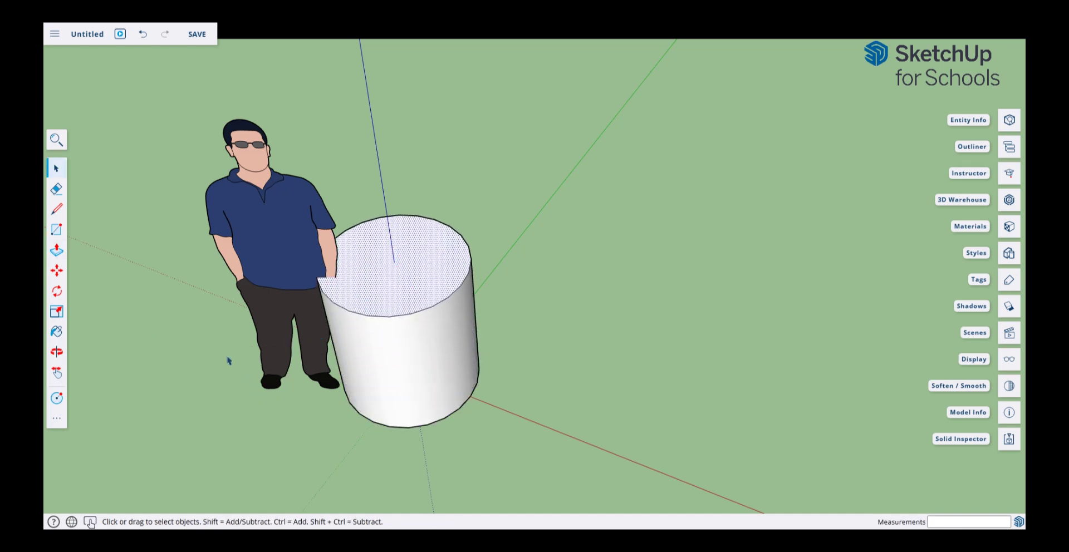
# Delete the standing figure beside the cylinder
pyautogui.click(306, 231)
pyautogui.press('Delete')
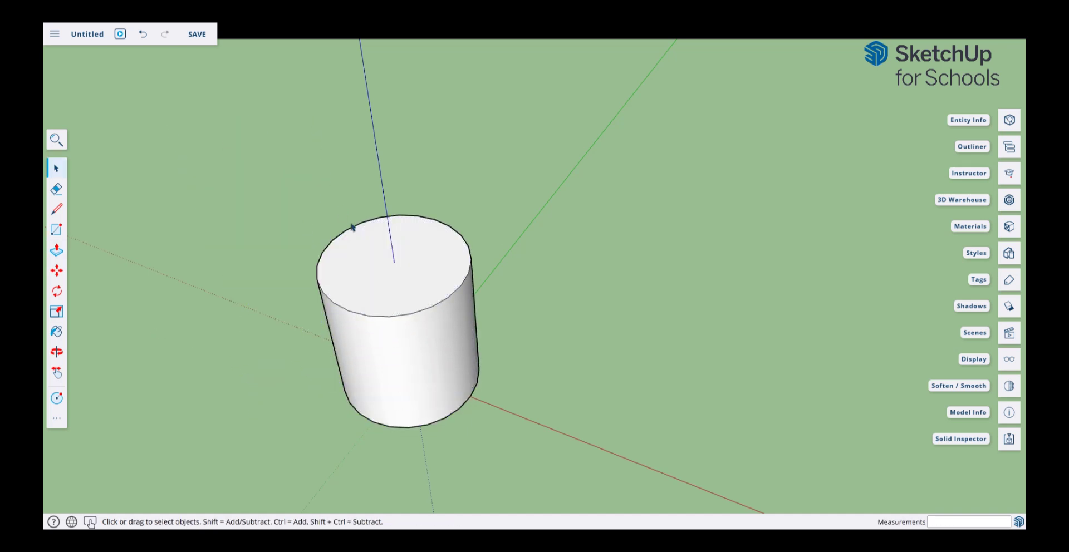
# Select the cylinder's top face, extend the selection to its edge, and finally to all connected faces and edges of the cylinder
pyautogui.click(393, 298)
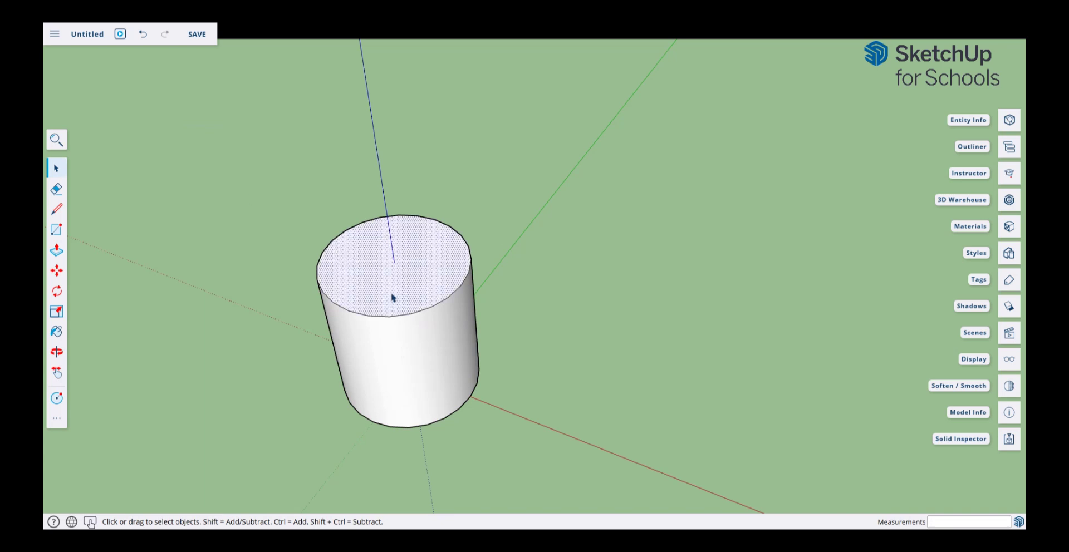
pyautogui.doubleClick(393, 297)
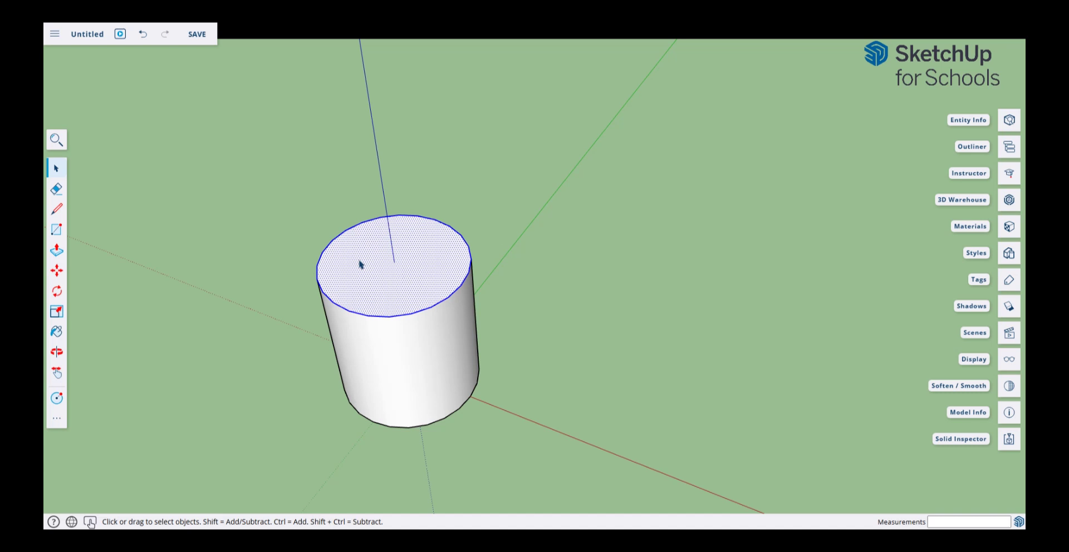
pyautogui.tripleClick(387, 285)
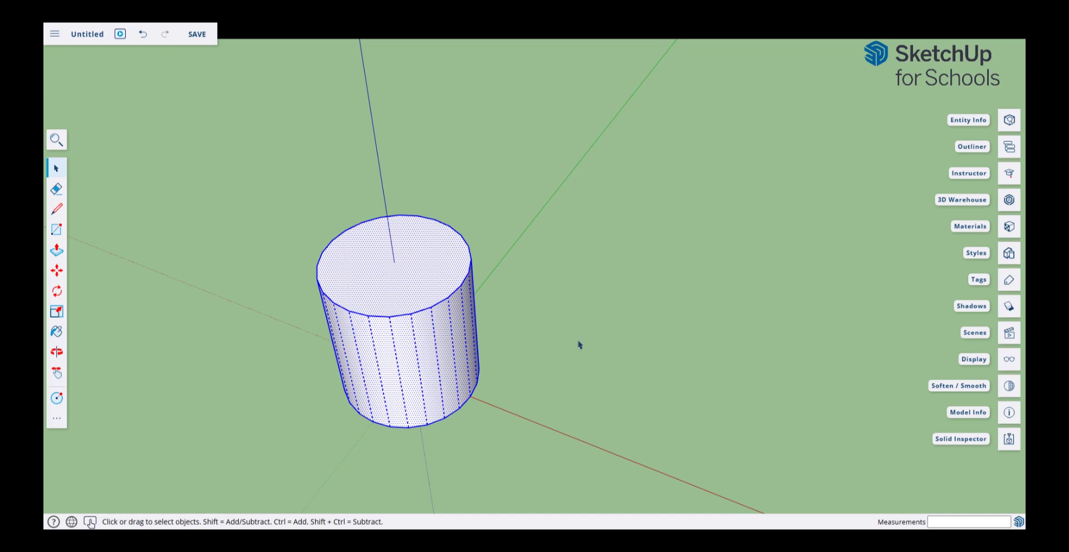
# Draw a rectangle on the ground beside the cylinder with one edge on the red axis and Push/Pull it up into a box
pyautogui.press('r')
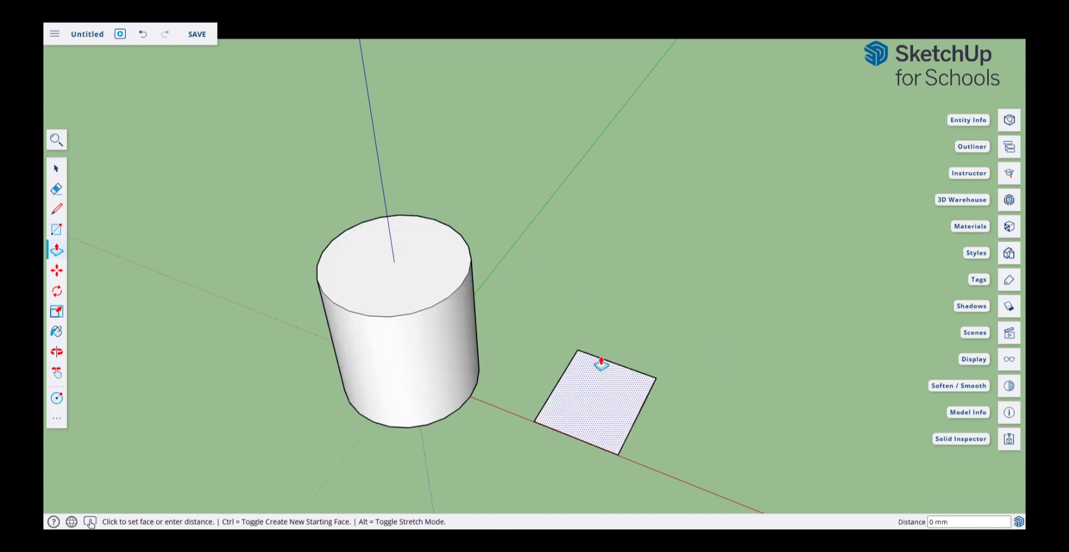
pyautogui.click(605, 296)
pyautogui.press('space')
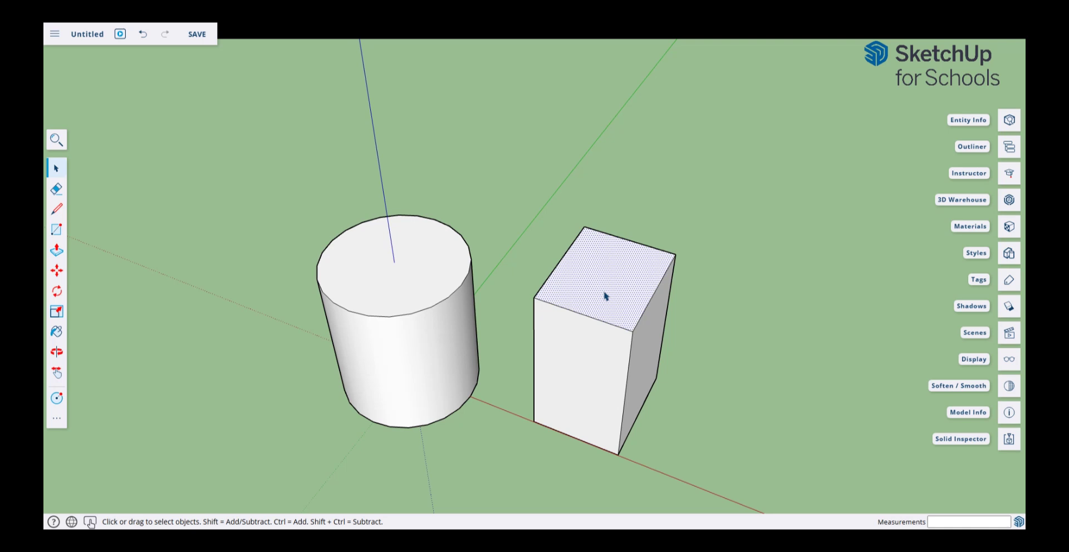
# Select the box's top face with its edges, extend the selection to the whole box, and clear the selection
pyautogui.click(605, 296)
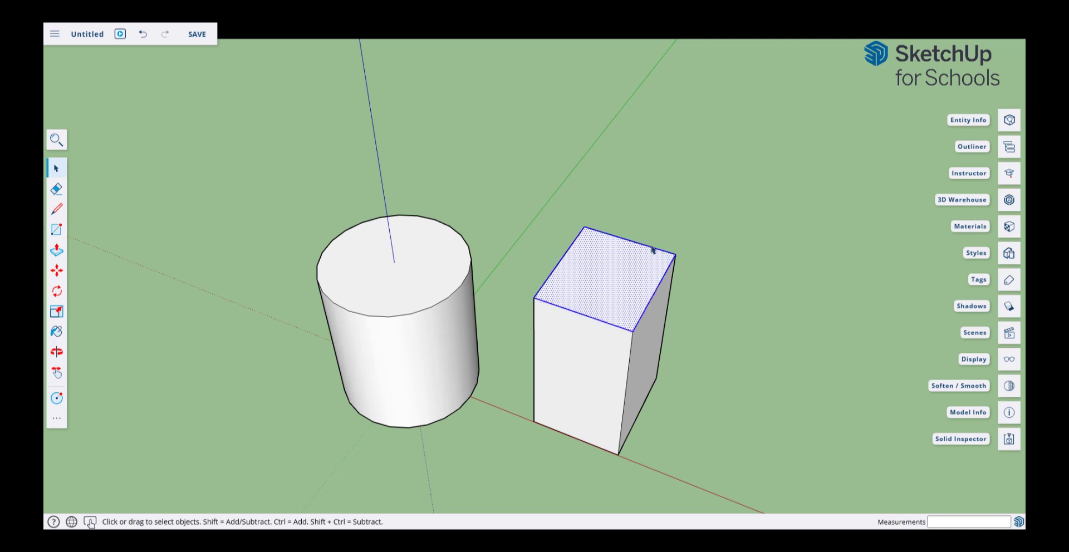
pyautogui.tripleClick(610, 280)
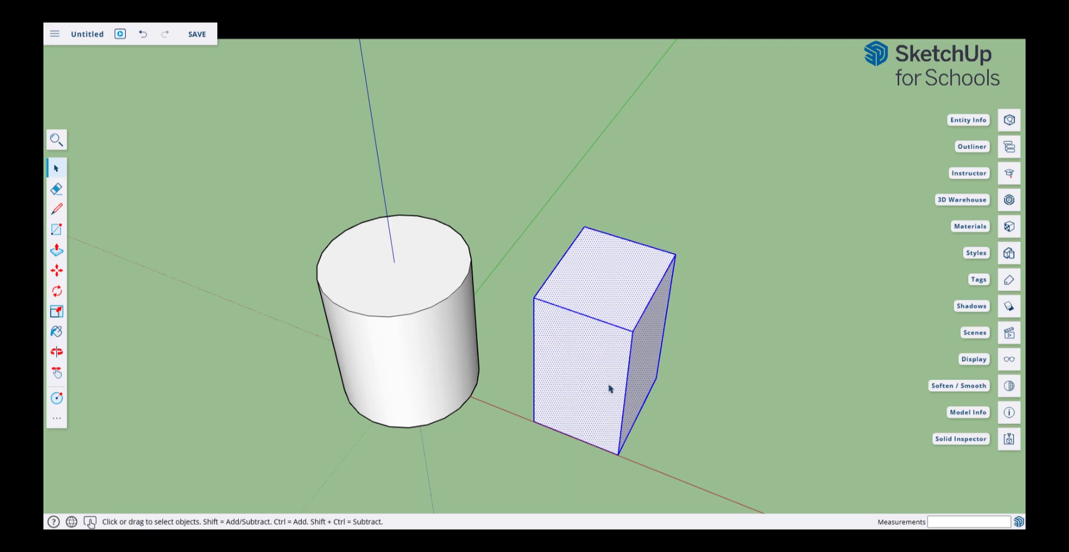
pyautogui.press('o')
pyautogui.moveTo(678, 287); pyautogui.dragTo(489, 335)
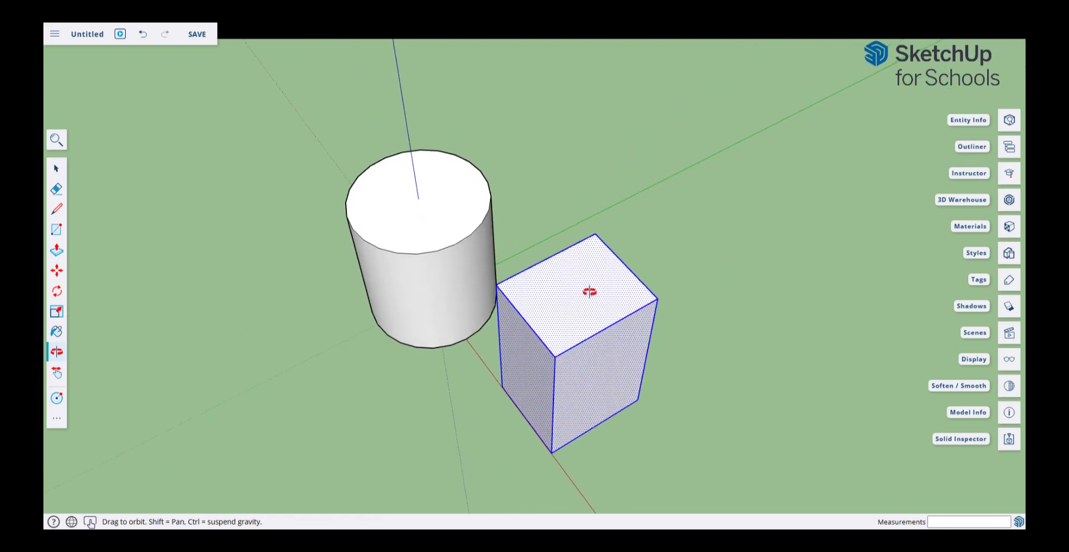
pyautogui.moveTo(587, 291); pyautogui.dragTo(646, 198)
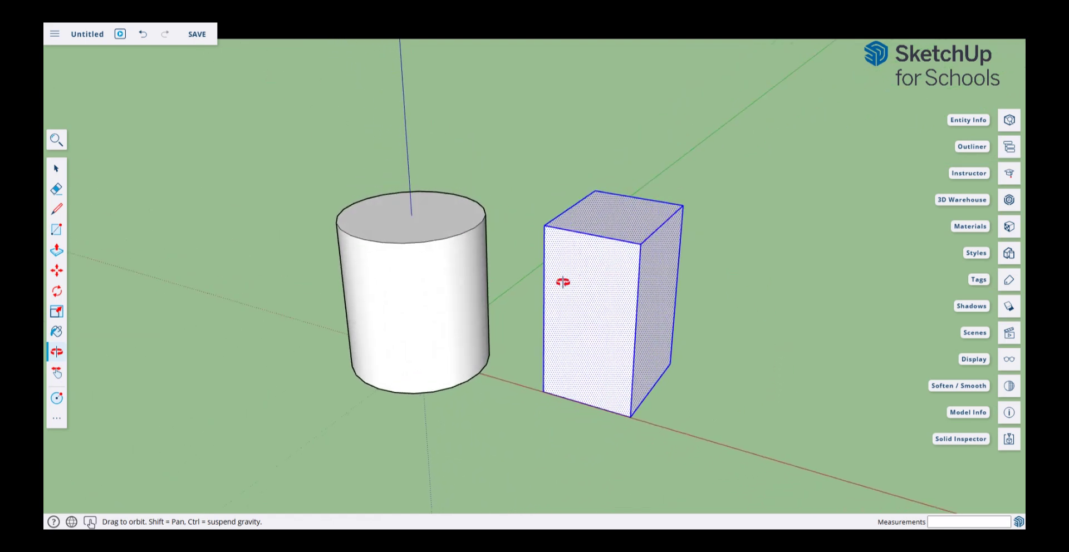
pyautogui.press('space')
pyautogui.click(720, 357)
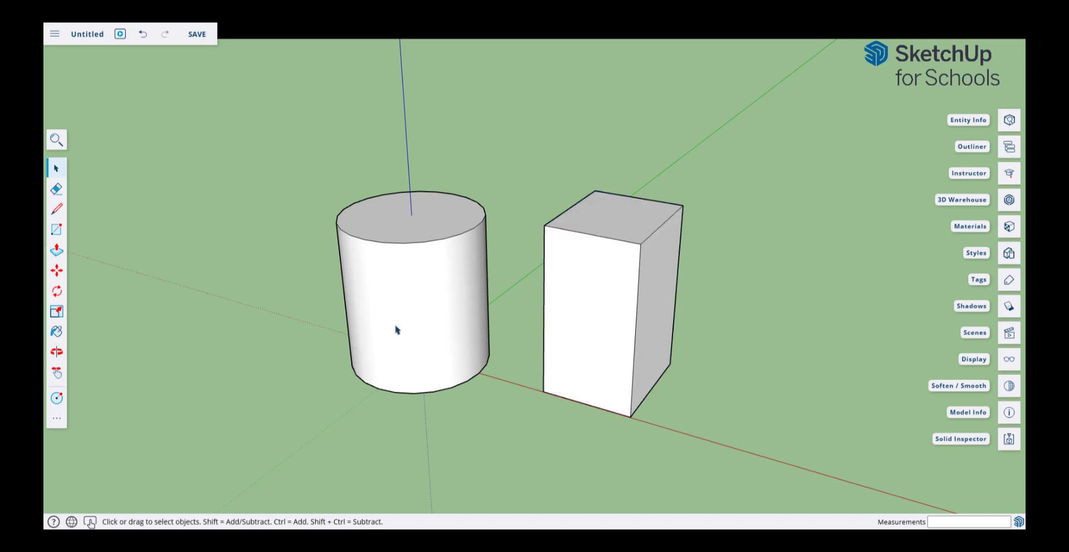
# Select only the box's top face, switch the selection to its front face, and deselect it
pyautogui.click(623, 229)
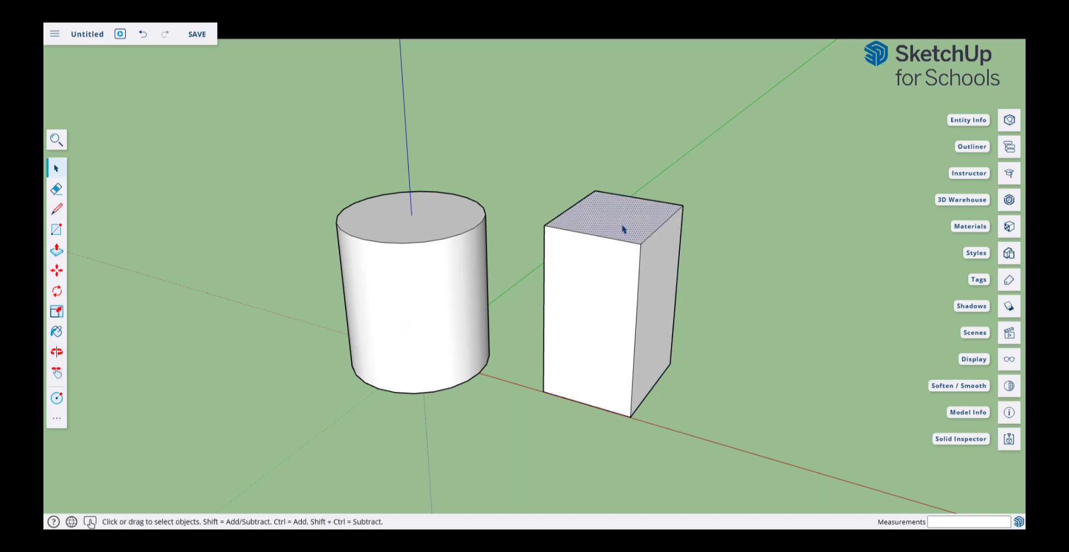
pyautogui.click(589, 346)
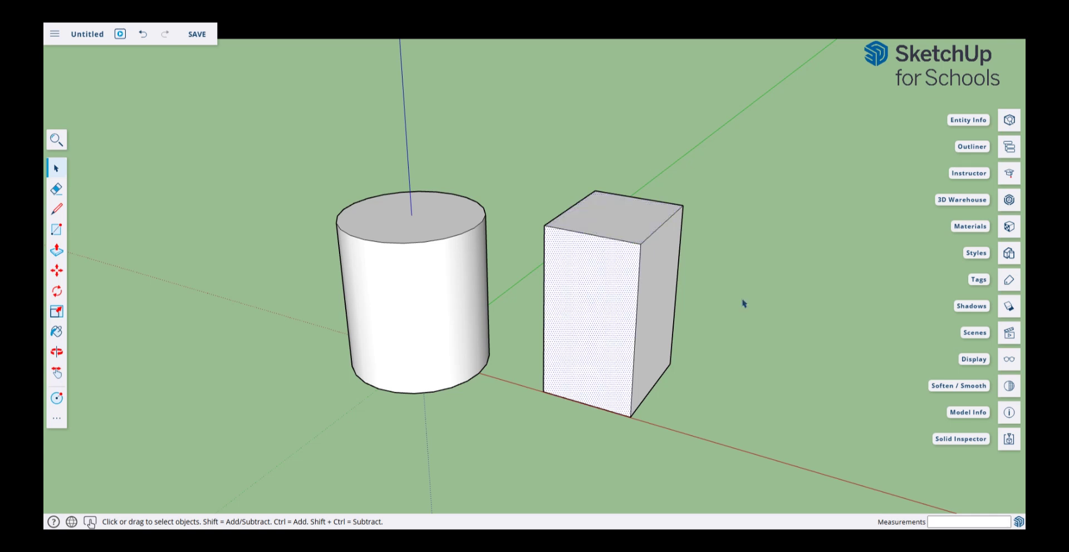
pyautogui.click(781, 246)
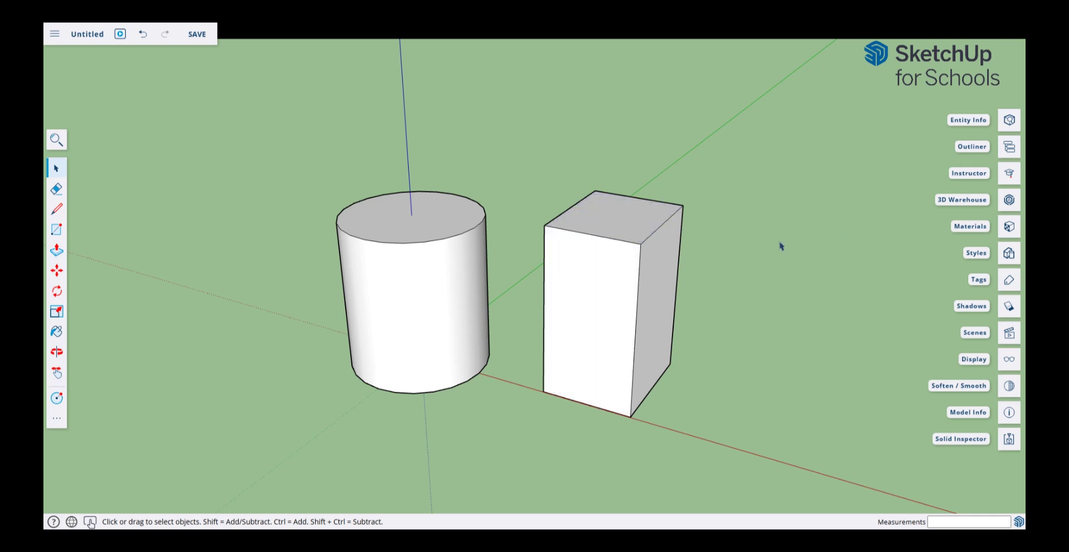
# Combine the box's front face and top face in one selection, and clear that selection
pyautogui.keyDown('shift'); pyautogui.click(586, 310); pyautogui.keyUp('shift')
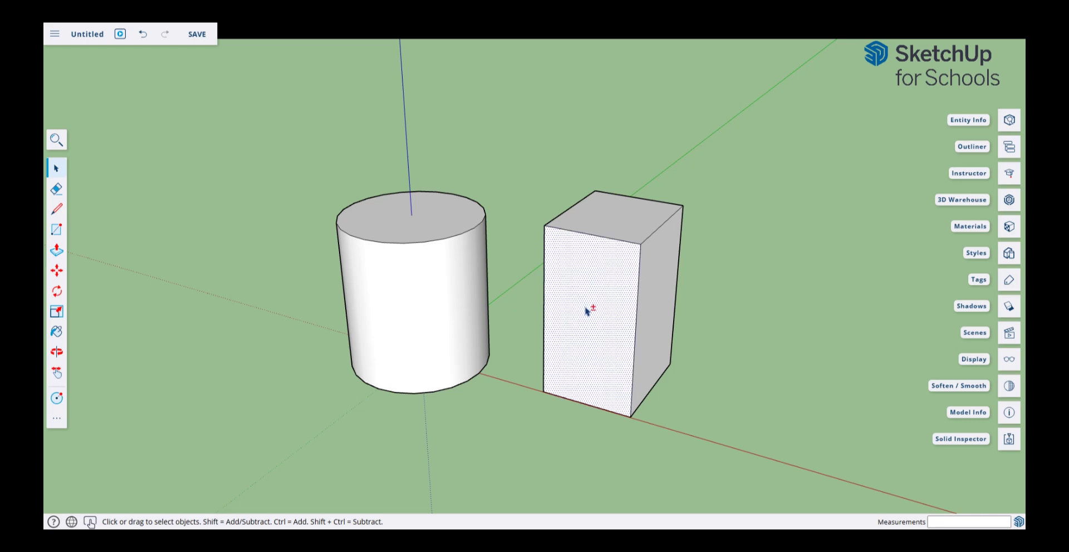
pyautogui.keyDown('shift'); pyautogui.click(616, 221); pyautogui.keyUp('shift')
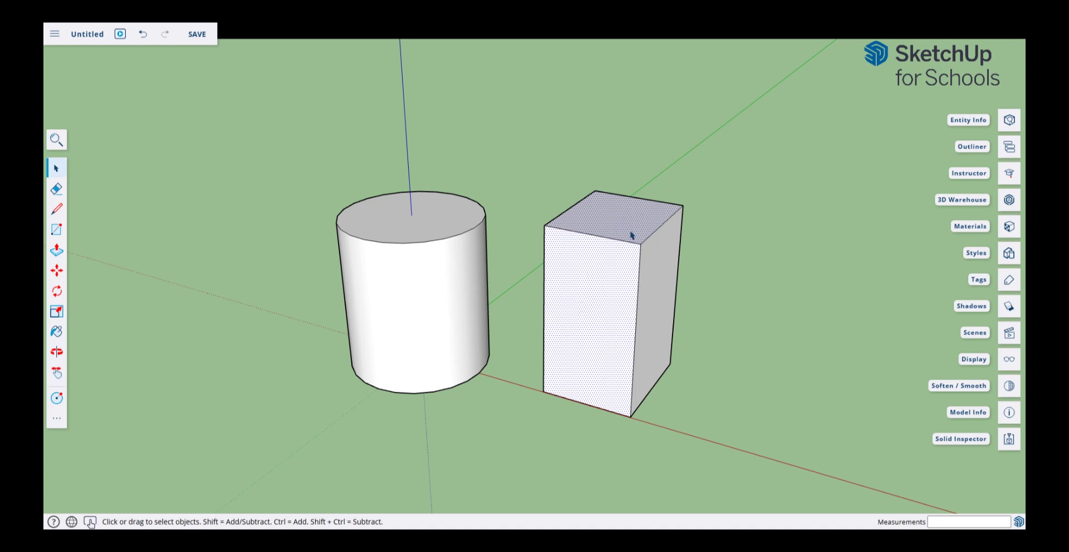
pyautogui.click(468, 428)
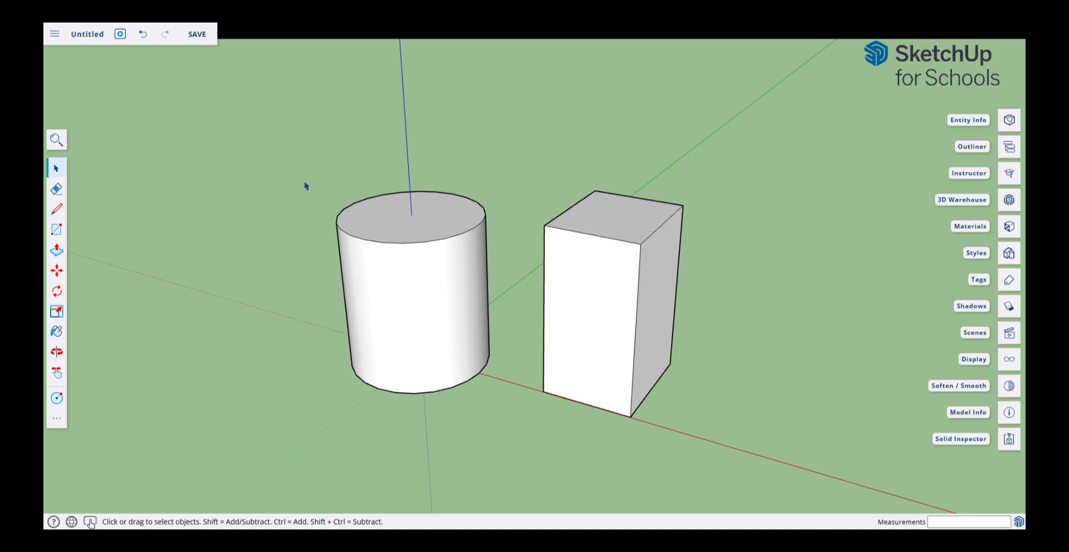
# Select both the cylinder and the box and move them together about 268 mm along the red axis, using the box's front bottom corner as reference
pyautogui.moveTo(282, 155); pyautogui.dragTo(715, 446)
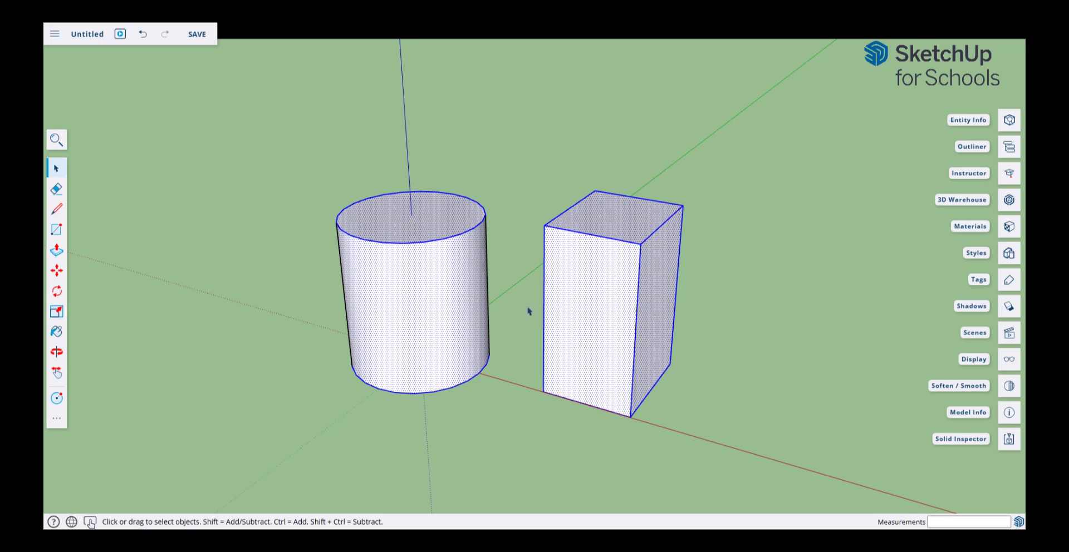
pyautogui.press('m')
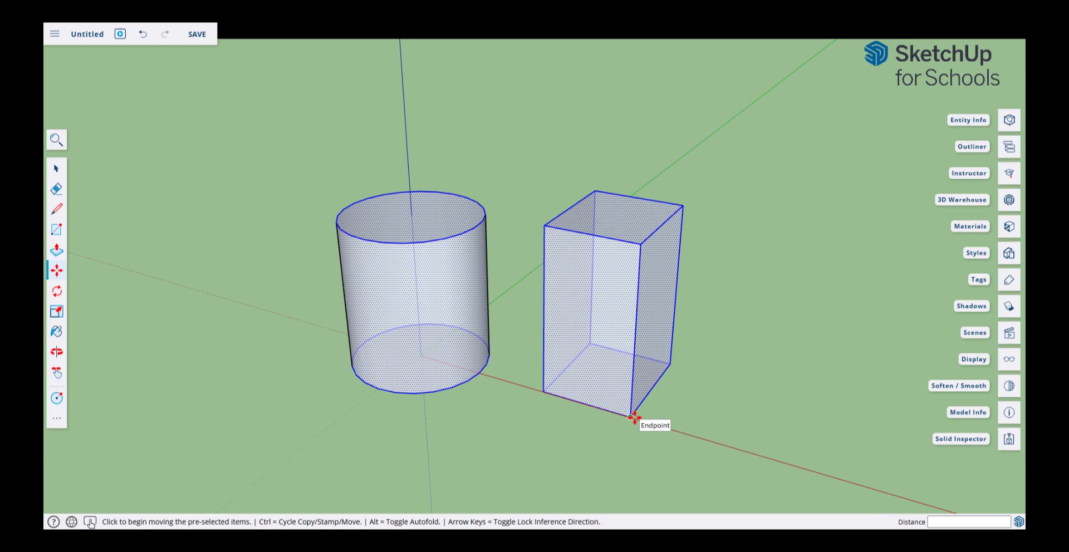
pyautogui.click(634, 417)
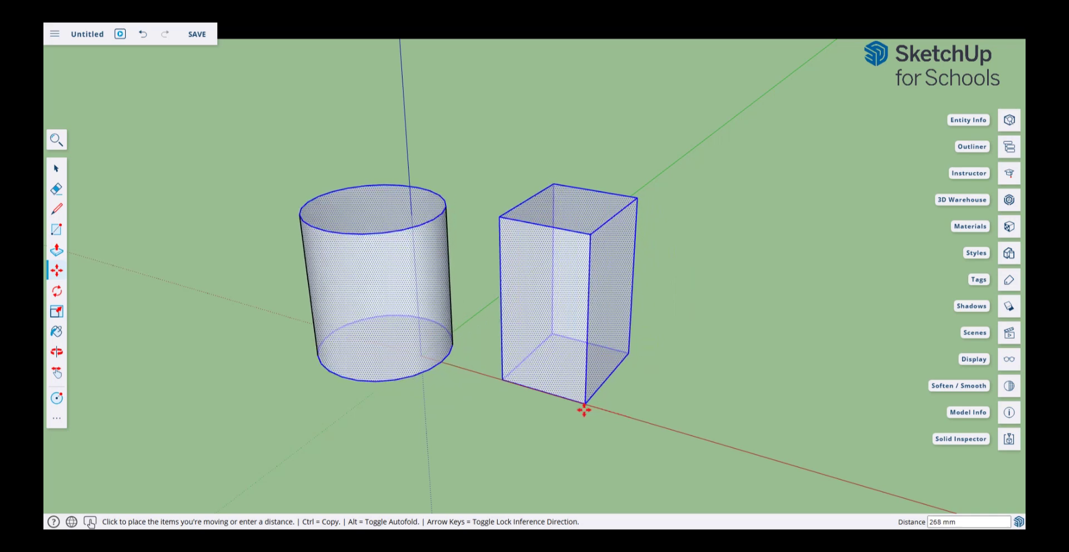
pyautogui.click(584, 410)
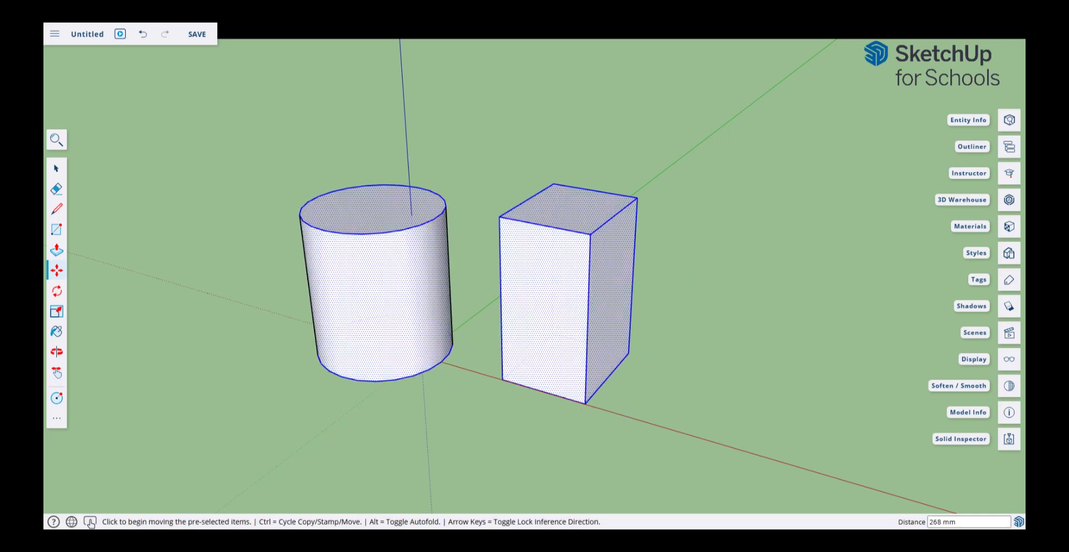
# Clear the selection of both solids and delete only the box's front face
pyautogui.click(61, 252)
pyautogui.press('space')
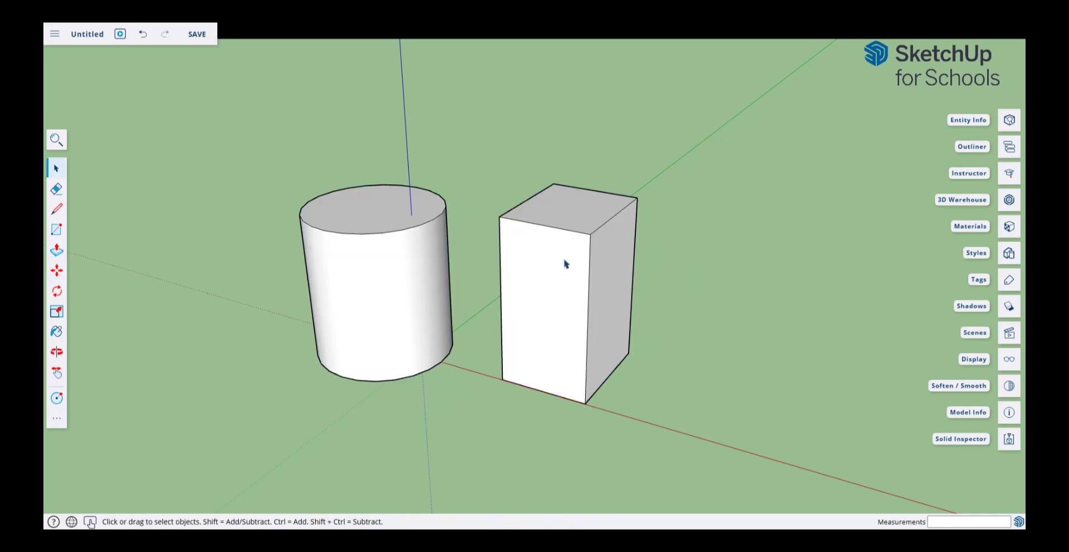
pyautogui.click(545, 301)
pyautogui.press('Delete')
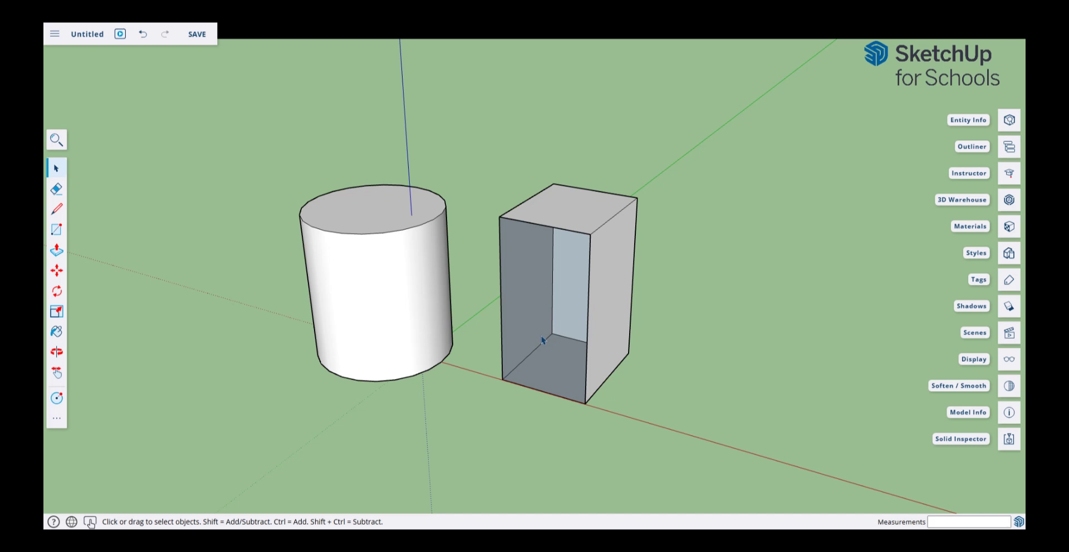
# Rebuild the box's missing front face with a diagonal line between its opposite corners, and erase the diagonal
pyautogui.press('l')
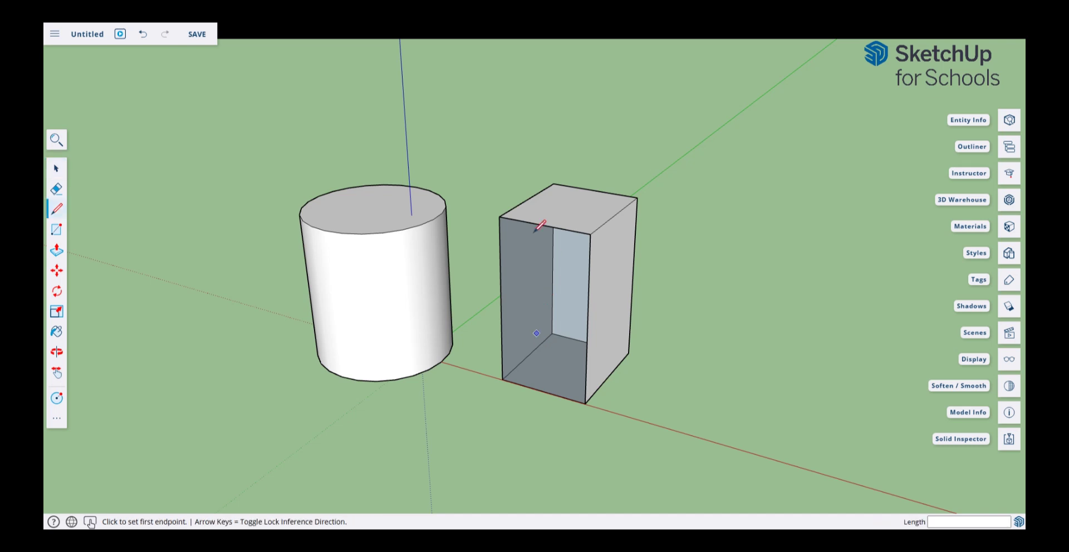
pyautogui.click(499, 216)
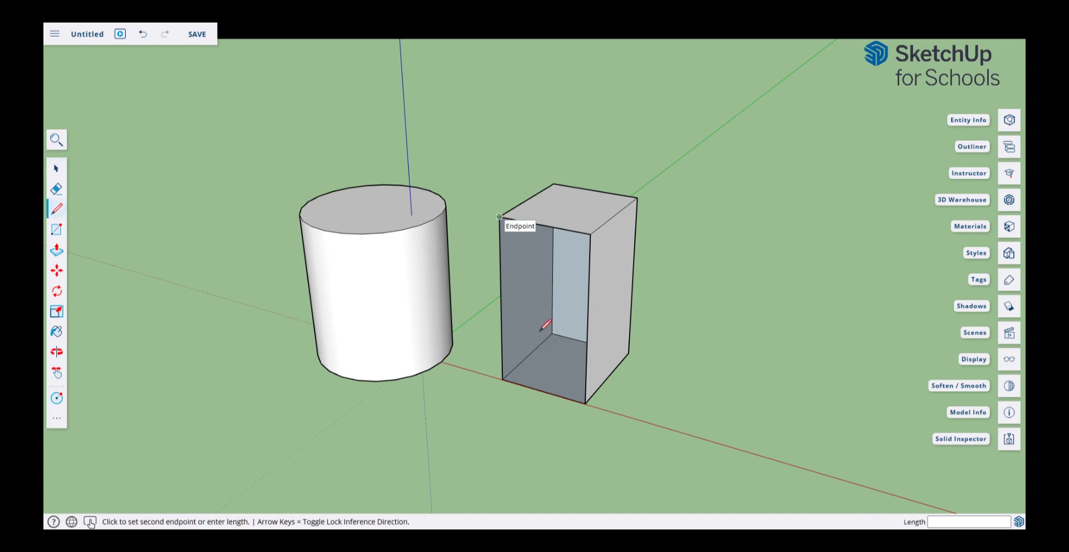
pyautogui.click(585, 403)
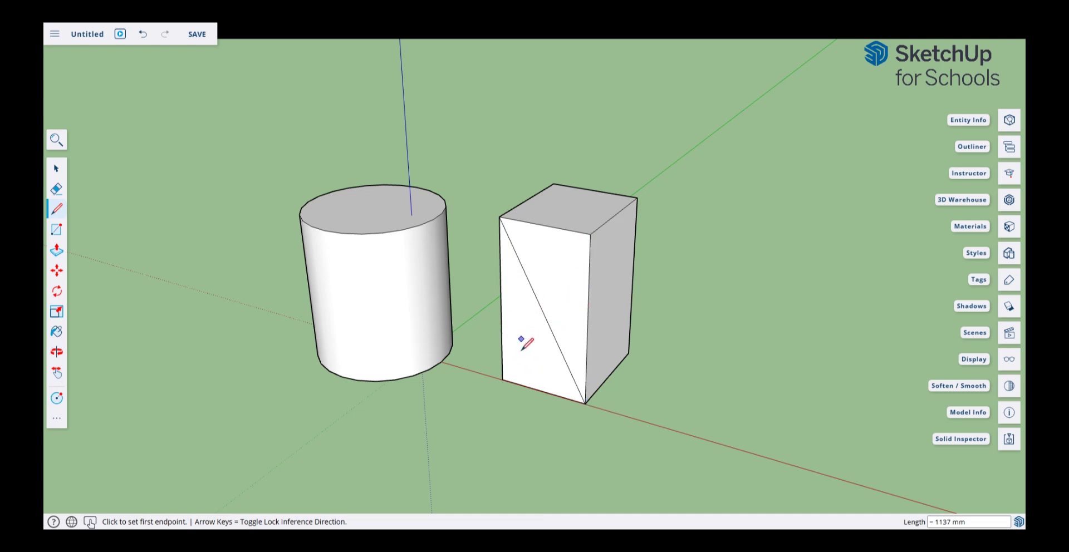
pyautogui.press('e')
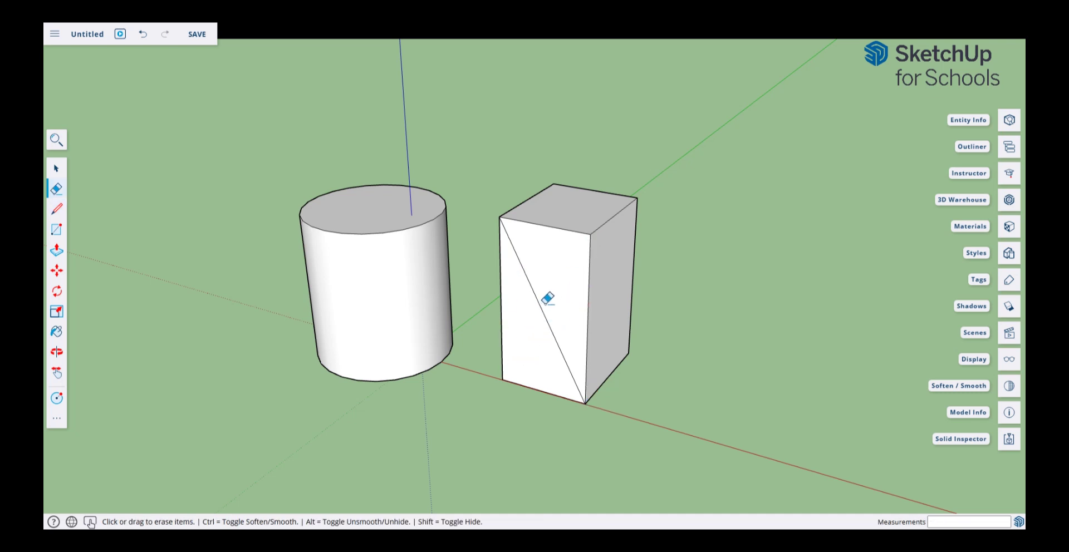
pyautogui.moveTo(546, 299); pyautogui.dragTo(522, 349)
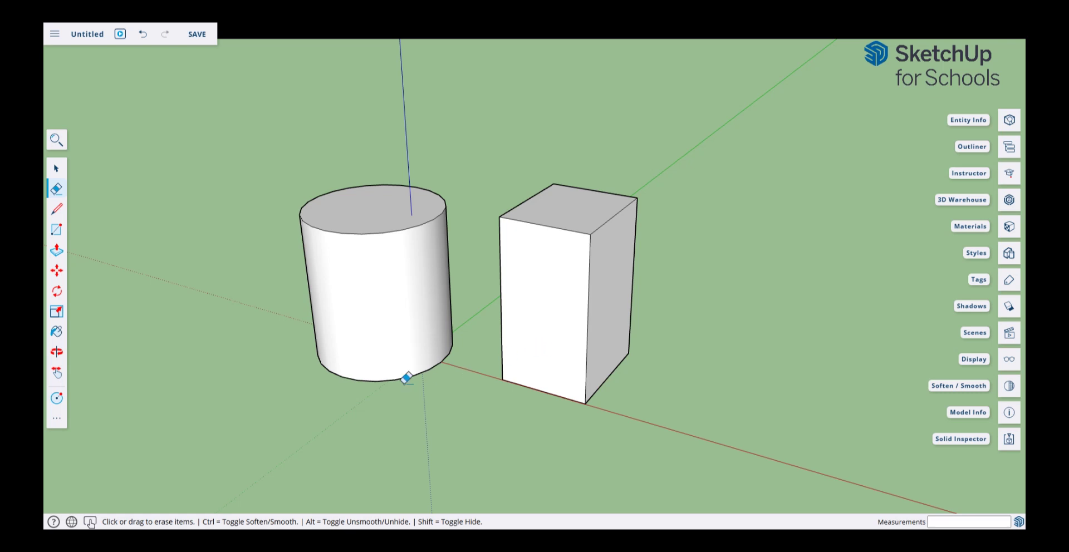
# Delete the curved side face of the cylinder
pyautogui.press('space')
pyautogui.click(393, 334)
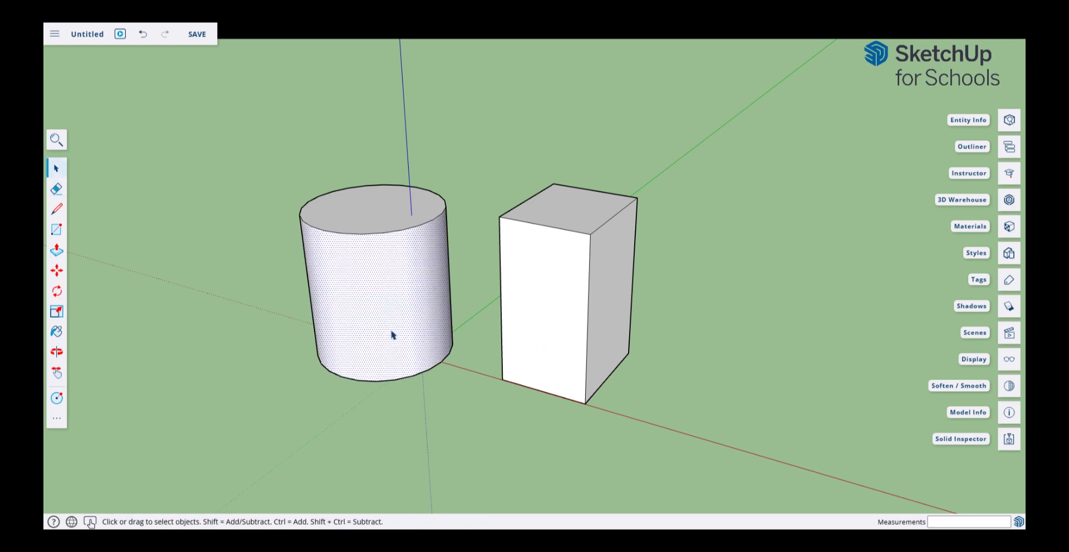
pyautogui.press('Delete')
# Try to rebuild the cylinder's side by drawing two lines between the rims of the upper and lower circles, the first 916 mm long
pyautogui.press('l')
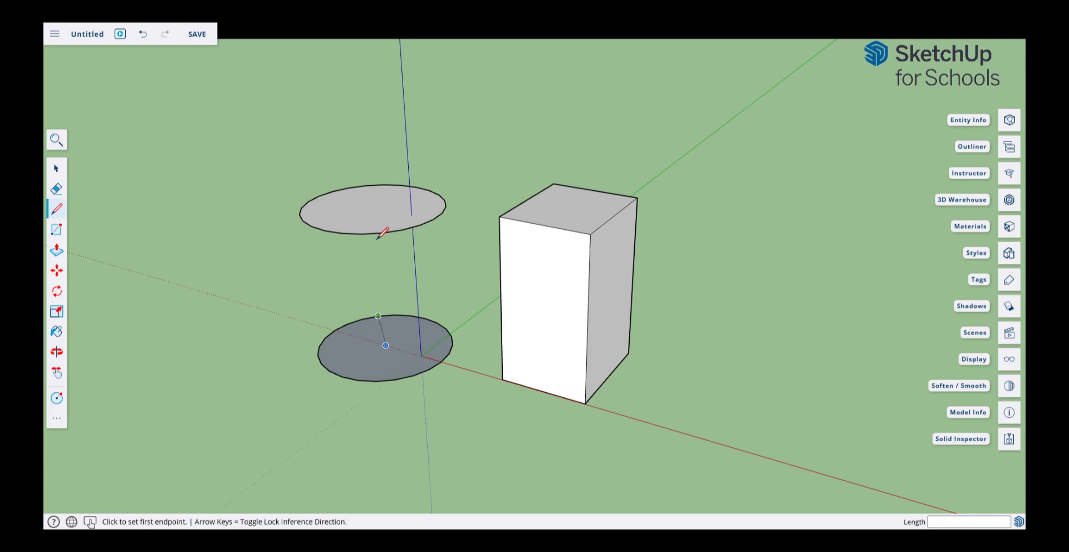
pyautogui.click(382, 233)
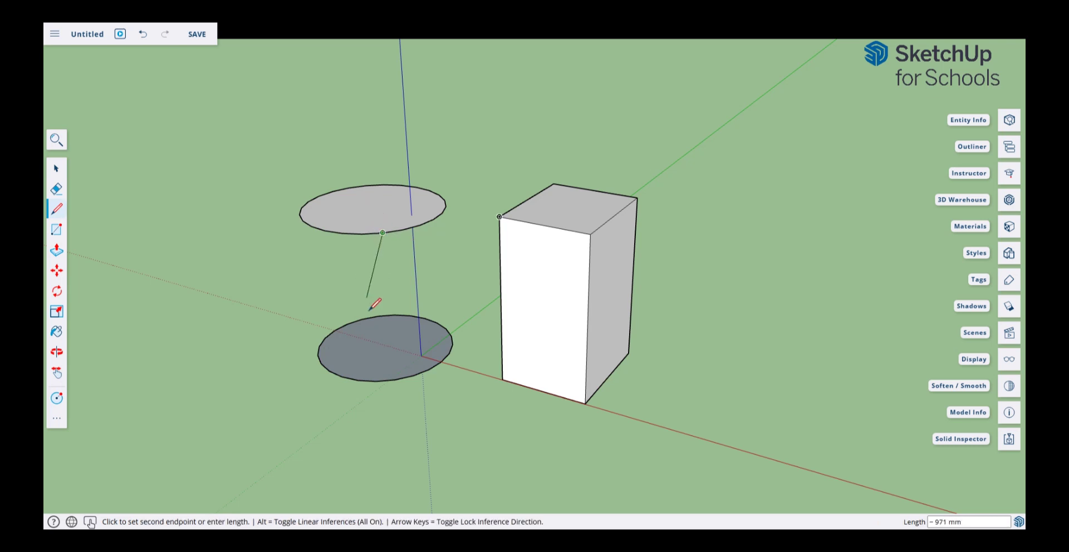
pyautogui.click(395, 379)
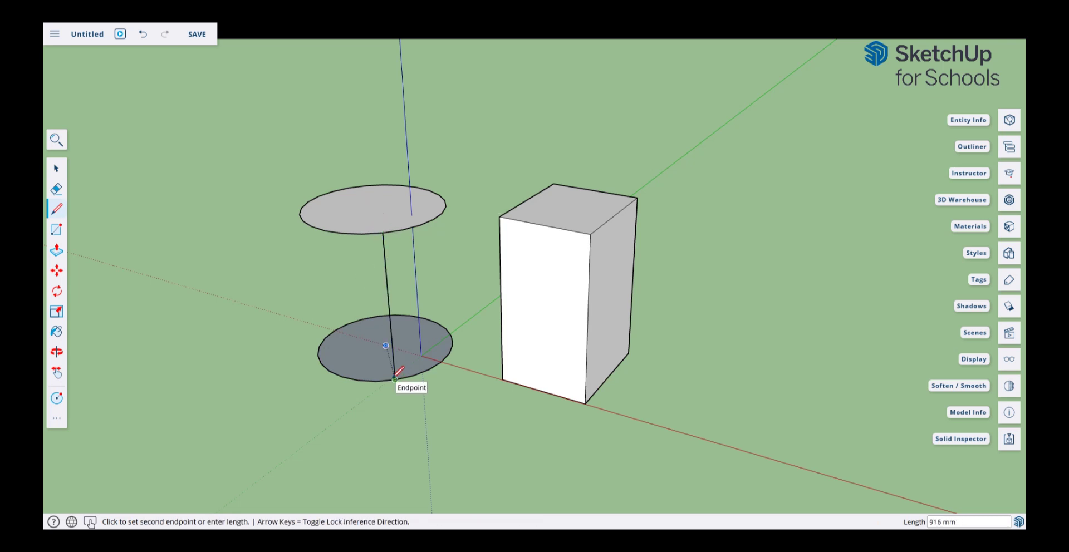
pyautogui.press('Escape')
pyautogui.click(317, 354)
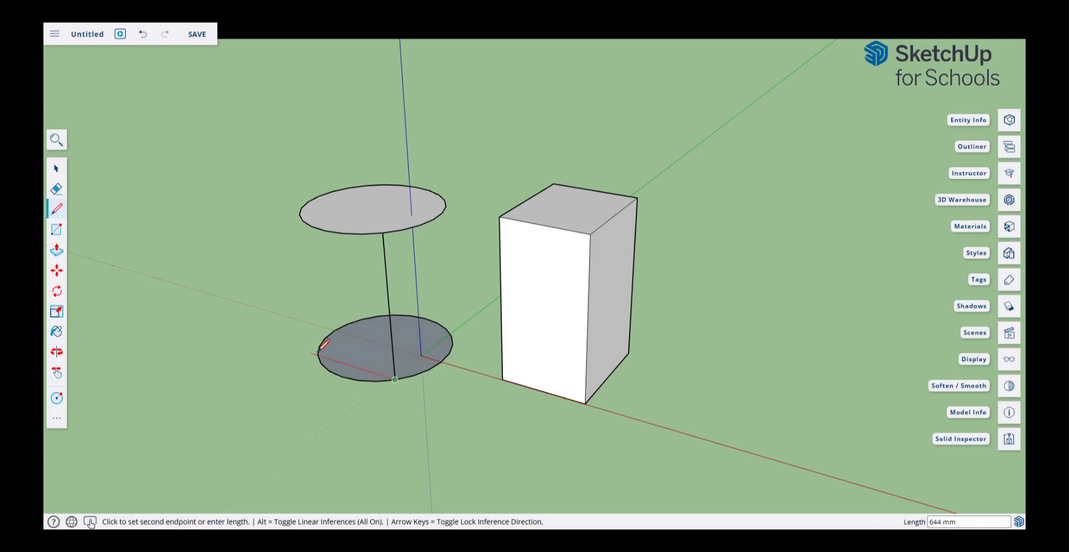
pyautogui.click(299, 214)
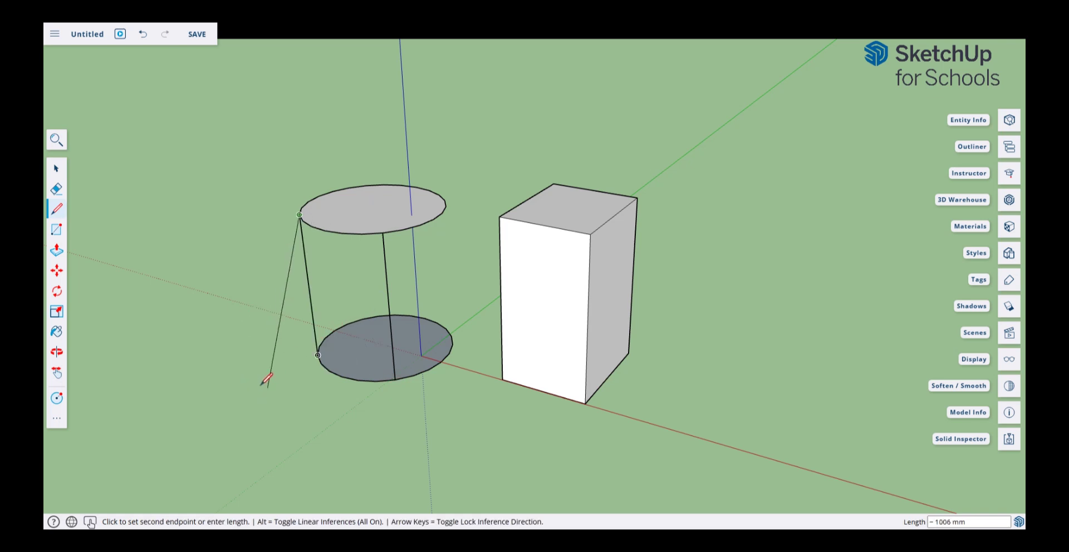
pyautogui.press('Escape')
# Undo the two connecting lines and the deletion of the cylinder's side face
pyautogui.hotkey('ctrl', 'z')
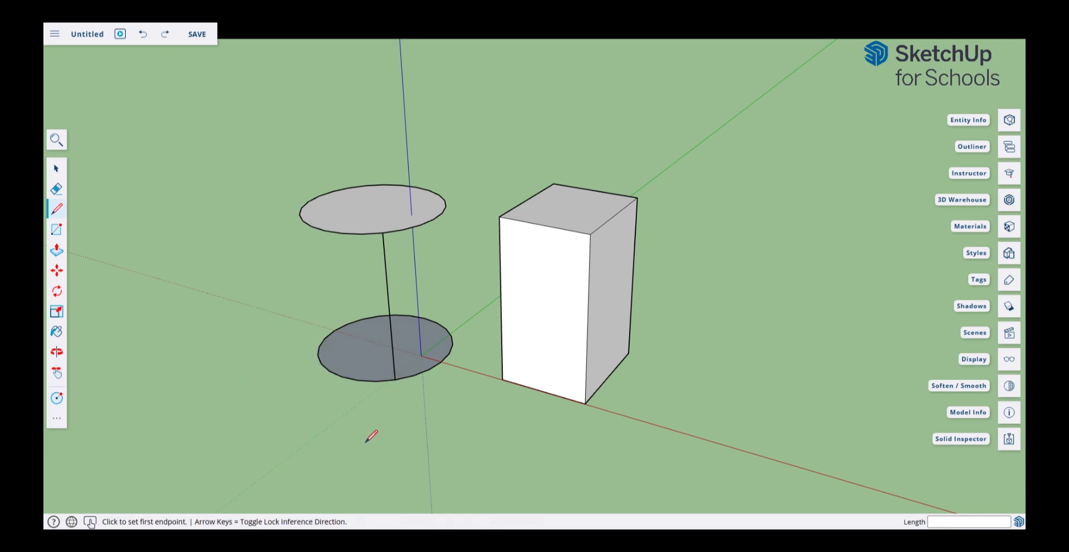
pyautogui.hotkey('ctrl', 'z')
pyautogui.hotkey('ctrl', 'z')
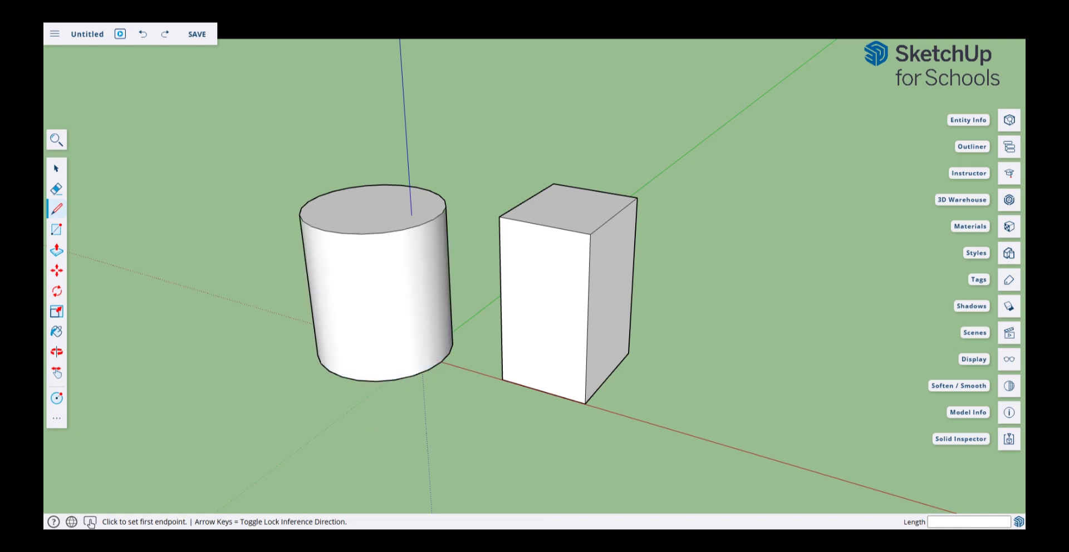
# Draw a circle of about 274 mm radius centred on the red axis beyond the box
pyautogui.press('o')
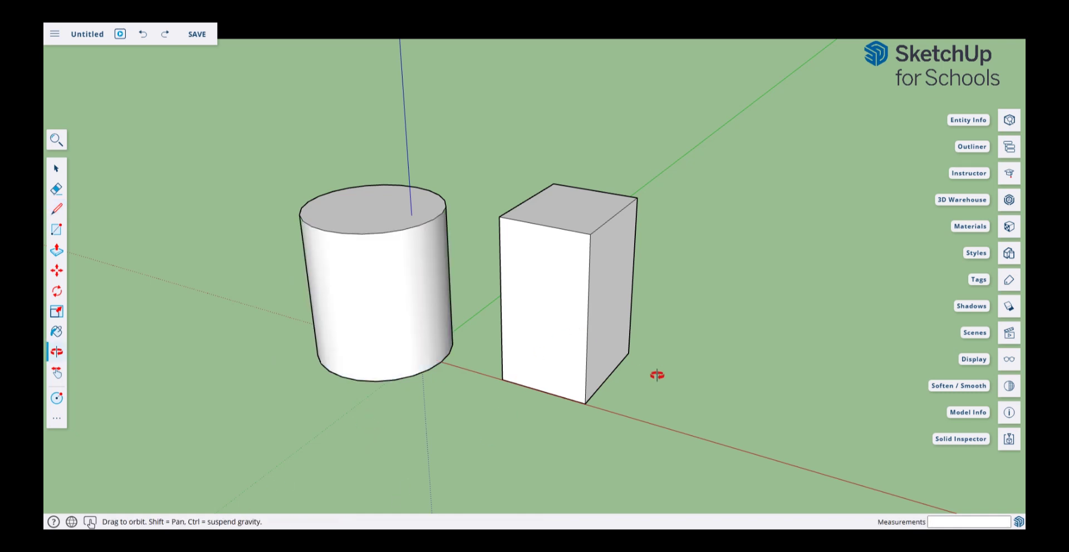
pyautogui.moveTo(507, 340); pyautogui.dragTo(451, 348)
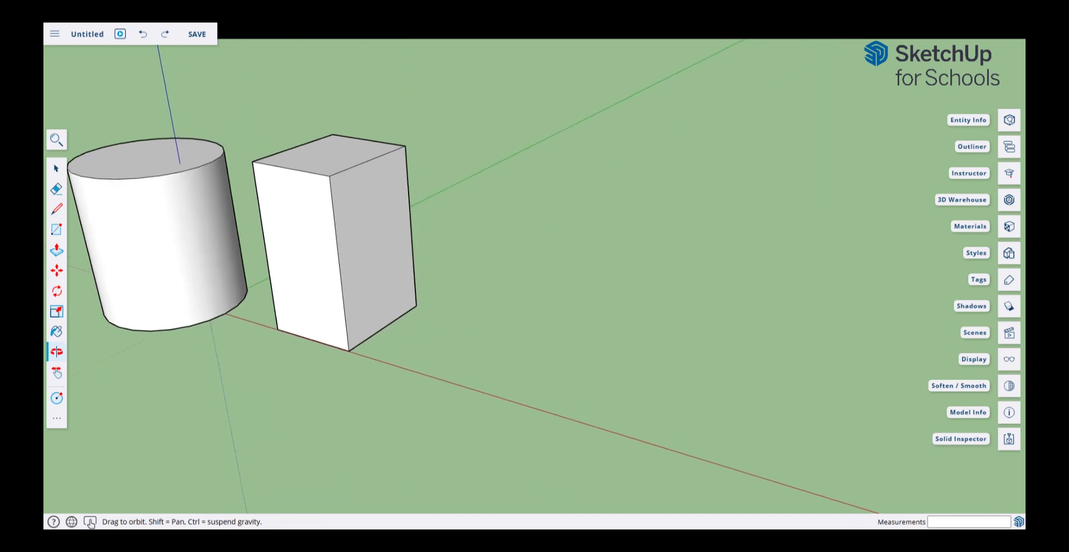
pyautogui.click(57, 398)
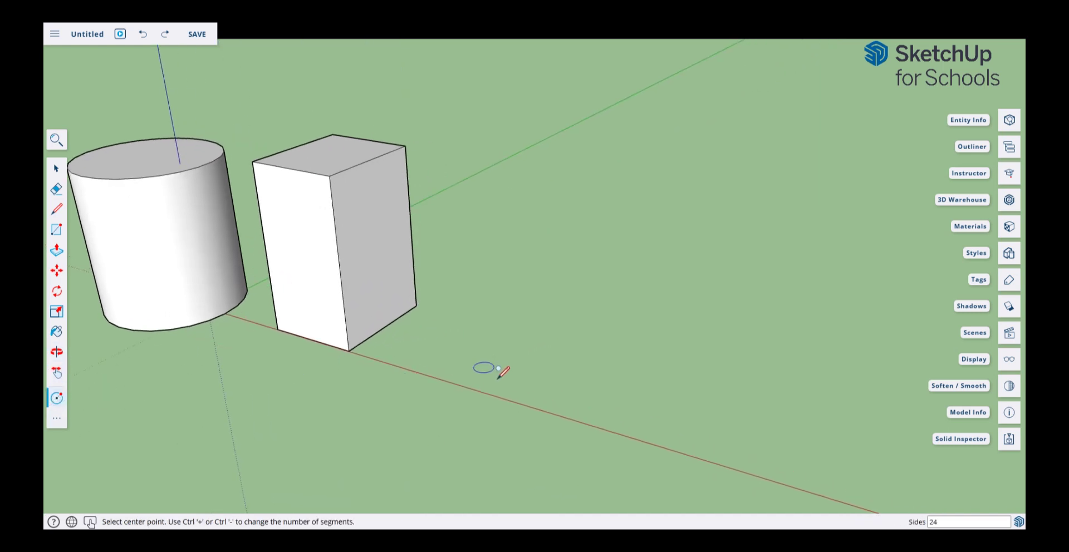
pyautogui.click(475, 390)
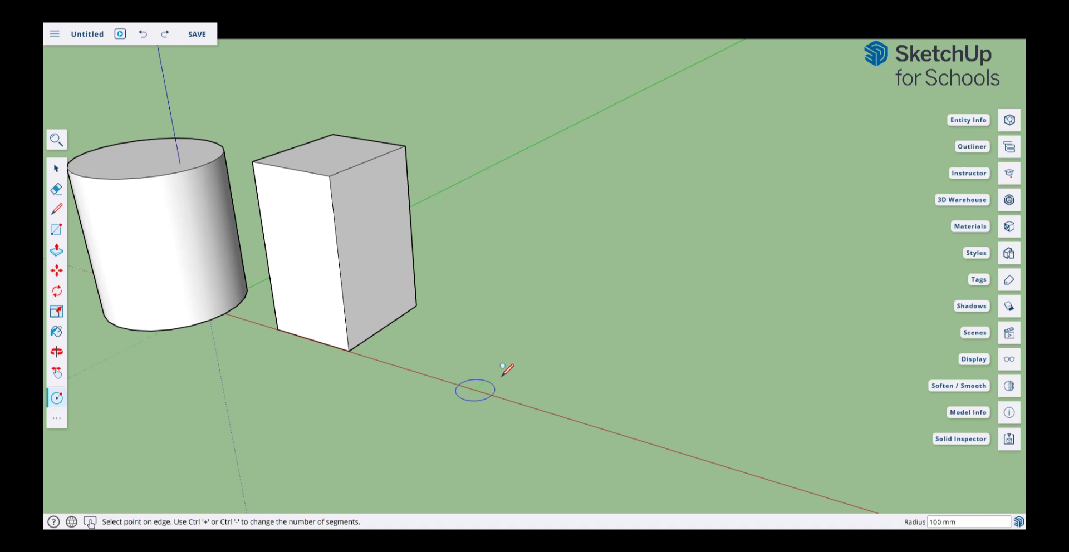
pyautogui.click(509, 367)
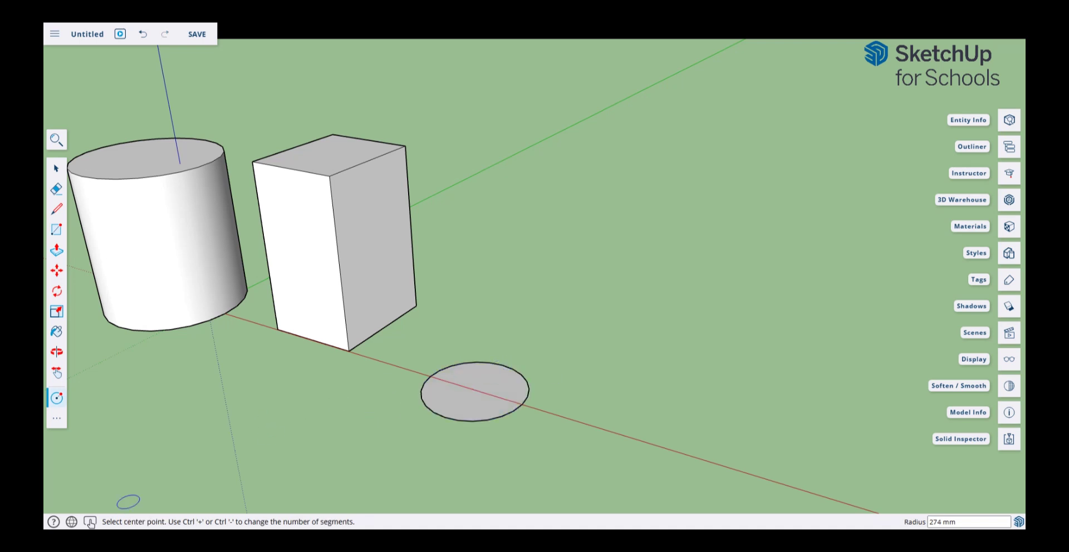
# Divide the circle with a diameter line along the red axis and a radius line from its centre to the far rim
pyautogui.press('l')
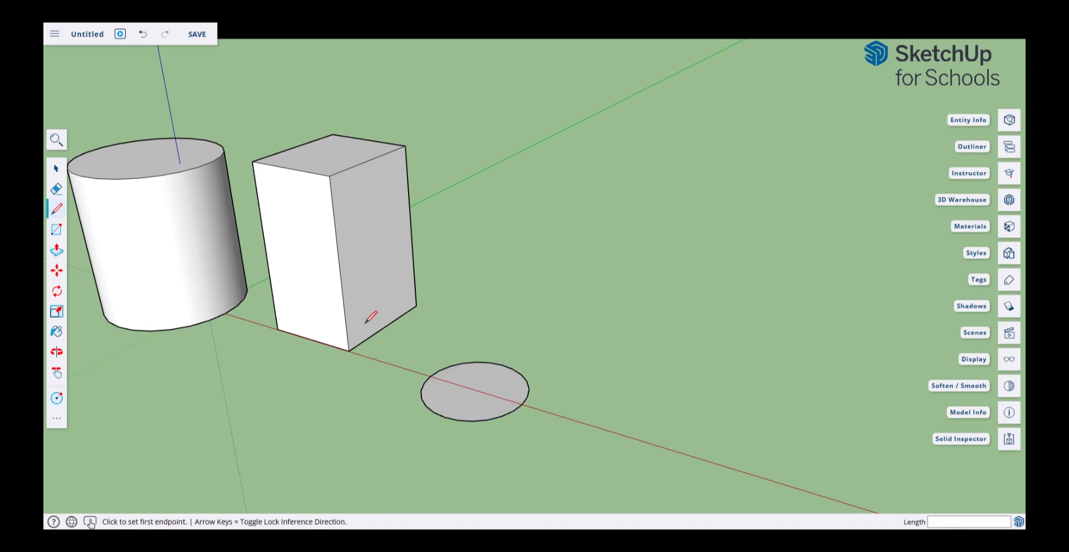
pyautogui.click(430, 376)
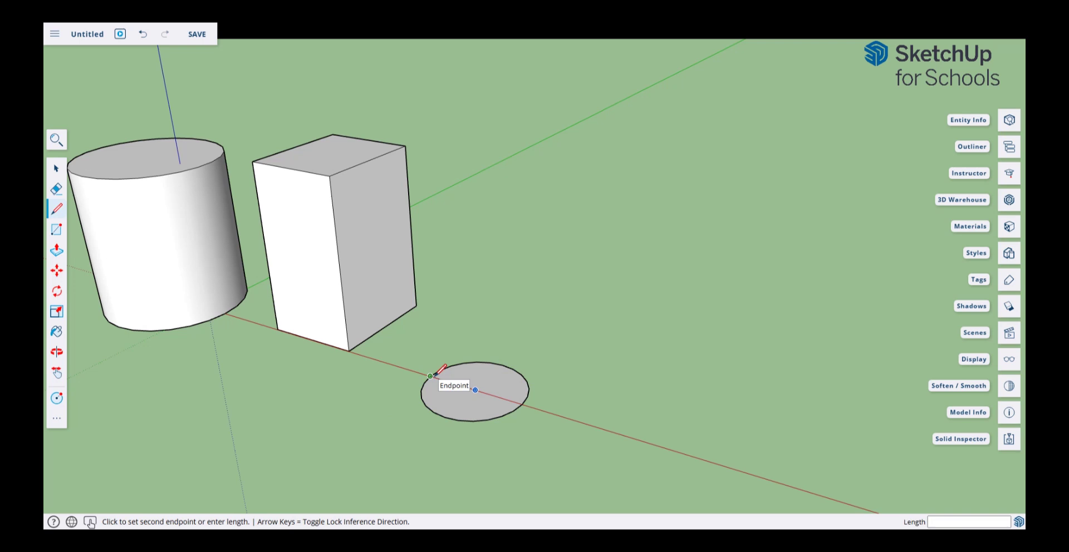
pyautogui.click(522, 404)
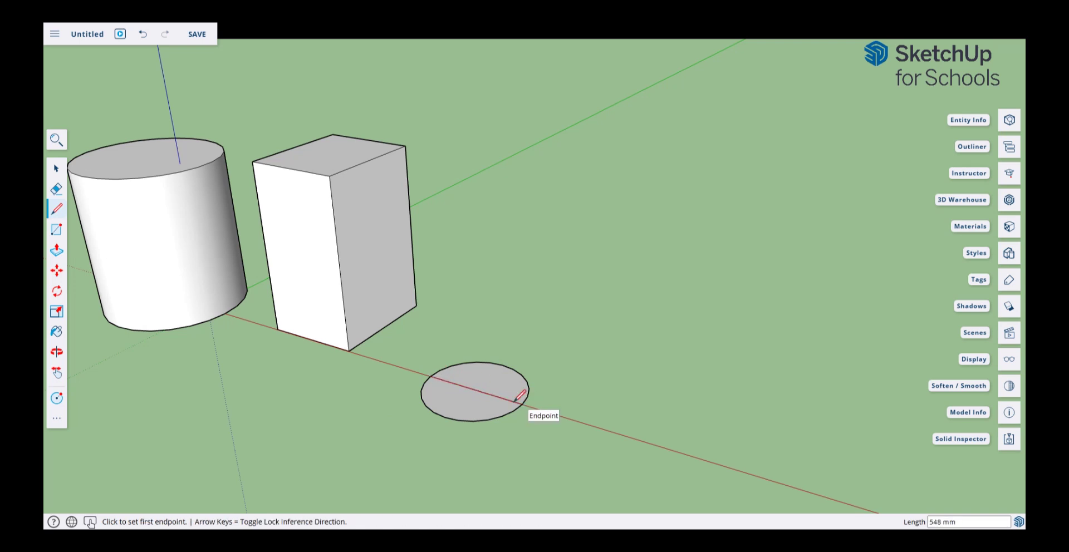
pyautogui.click(475, 391)
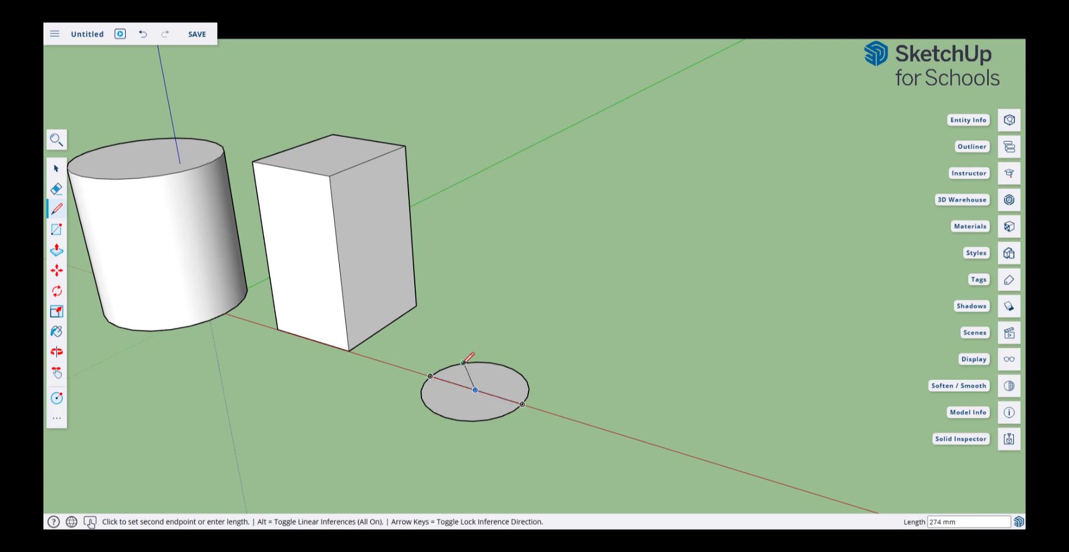
pyautogui.click(463, 363)
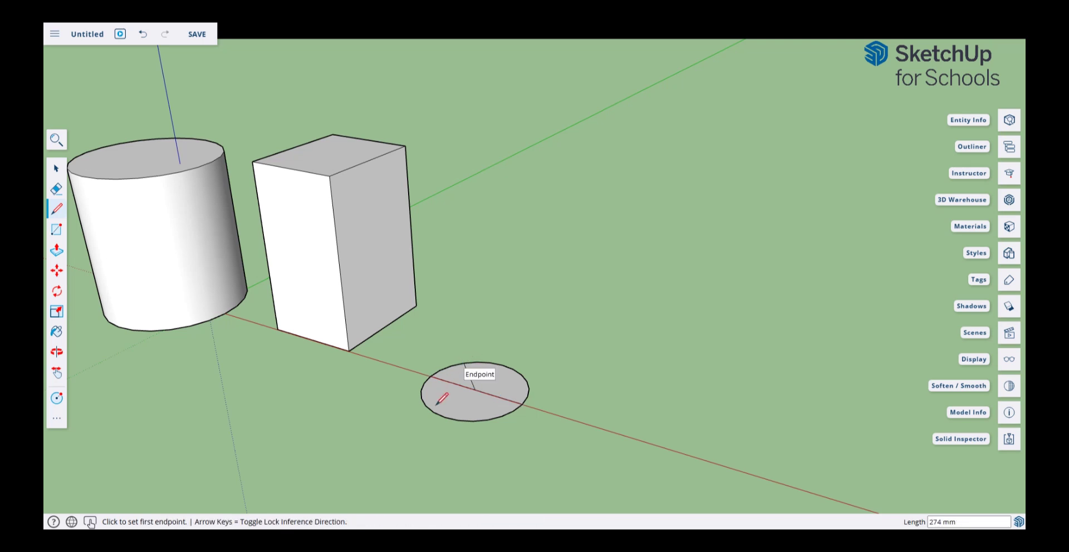
# Erase the circle's two larger arcs and the leftover half of the diameter line, keeping only the small wedge
pyautogui.press('e')
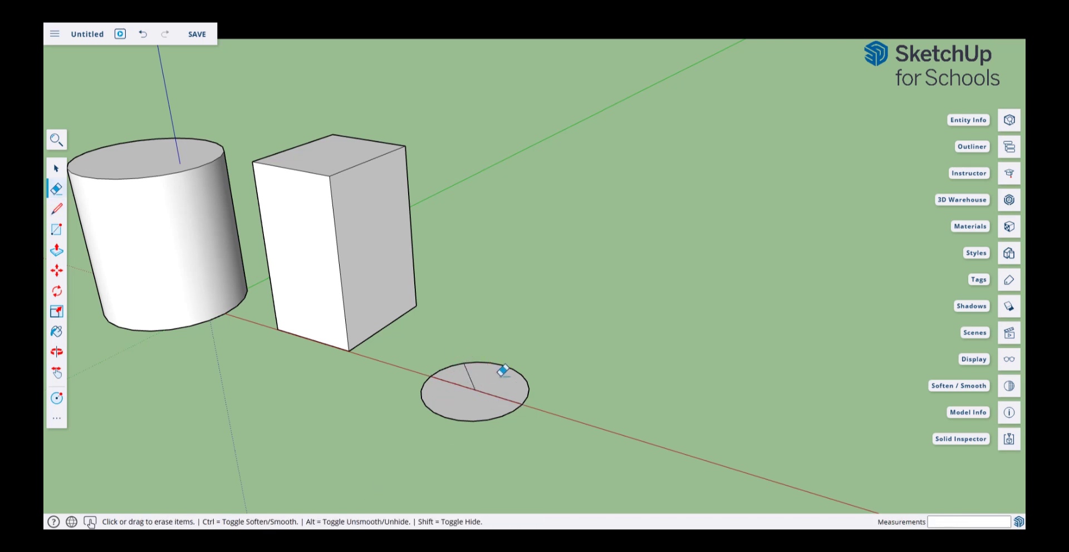
pyautogui.click(502, 369)
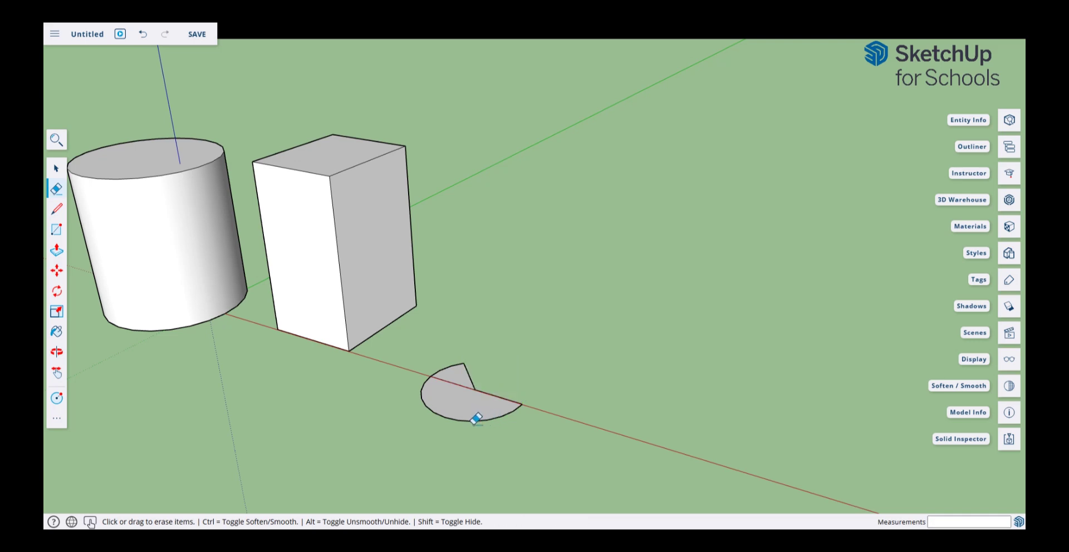
pyautogui.moveTo(475, 418); pyautogui.dragTo(501, 389)
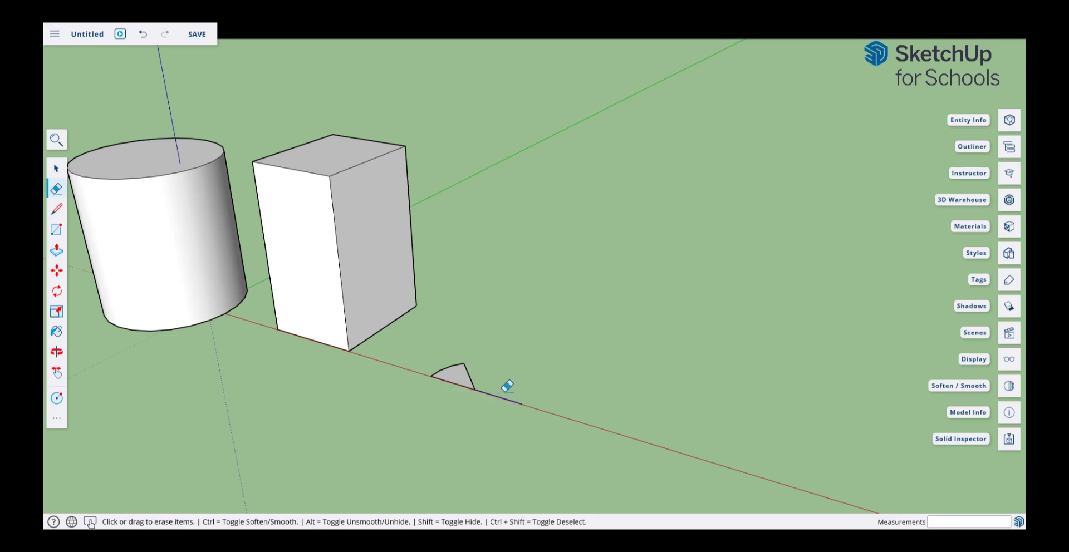
pyautogui.click(500, 396)
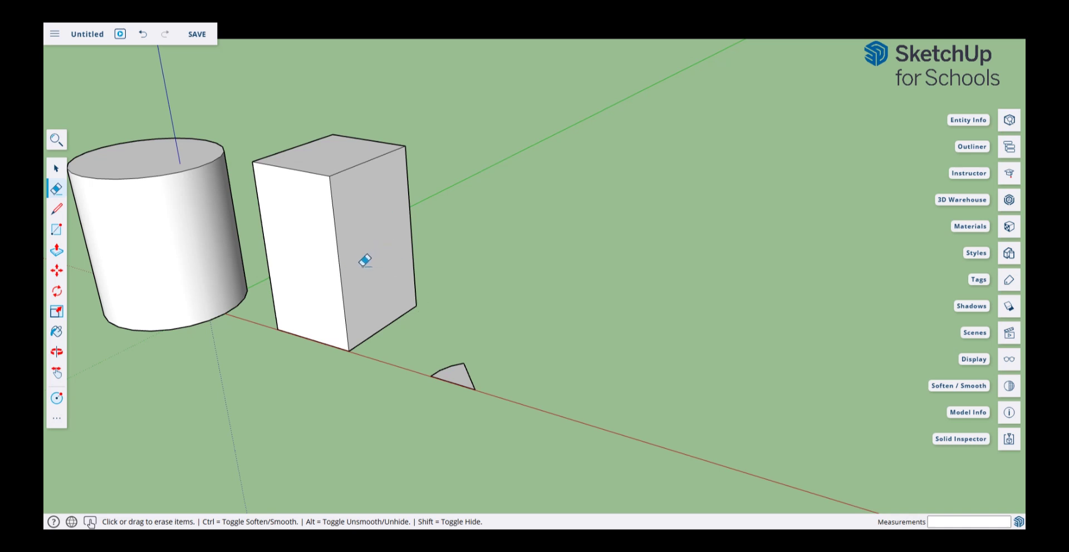
# Erase the box's front vertical edge and redraw it as a line between the upper and lower corners
pyautogui.click(338, 257)
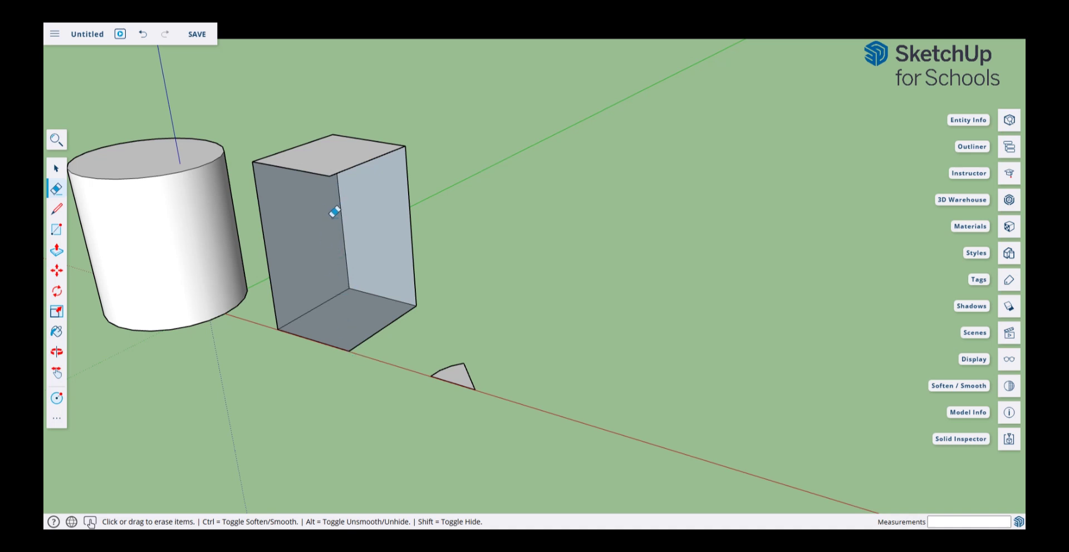
pyautogui.press('l')
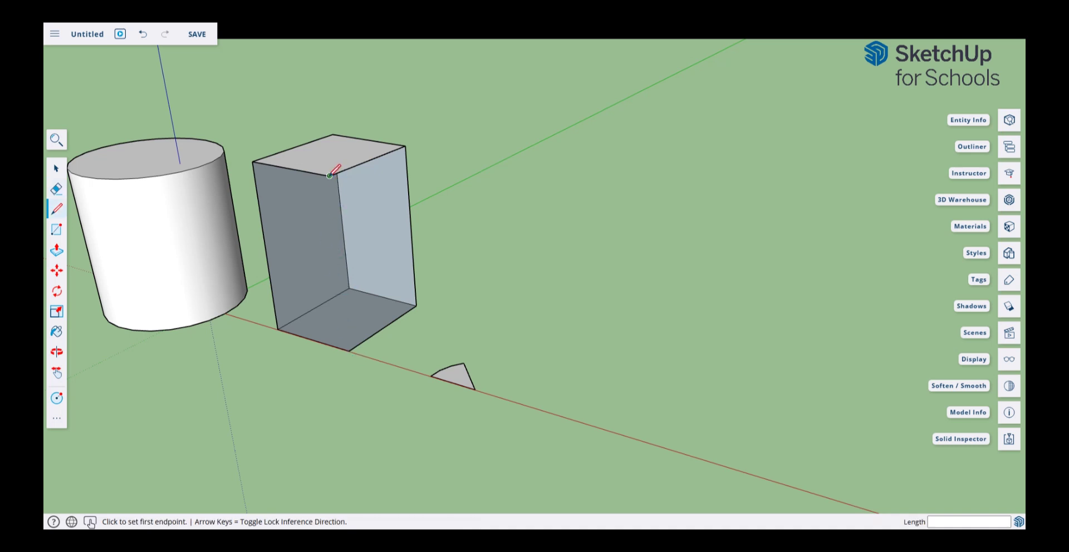
pyautogui.click(330, 176)
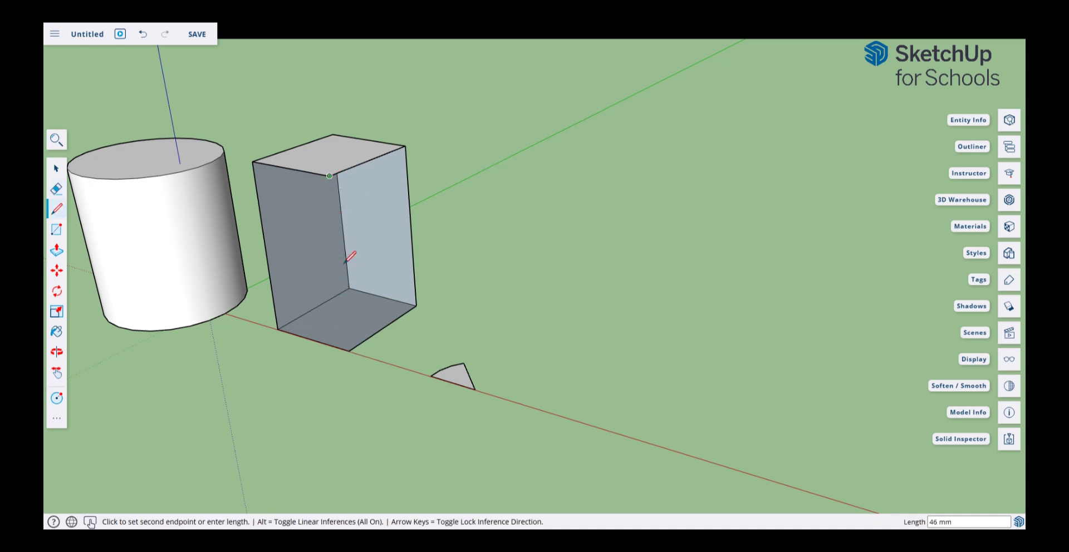
pyautogui.click(349, 350)
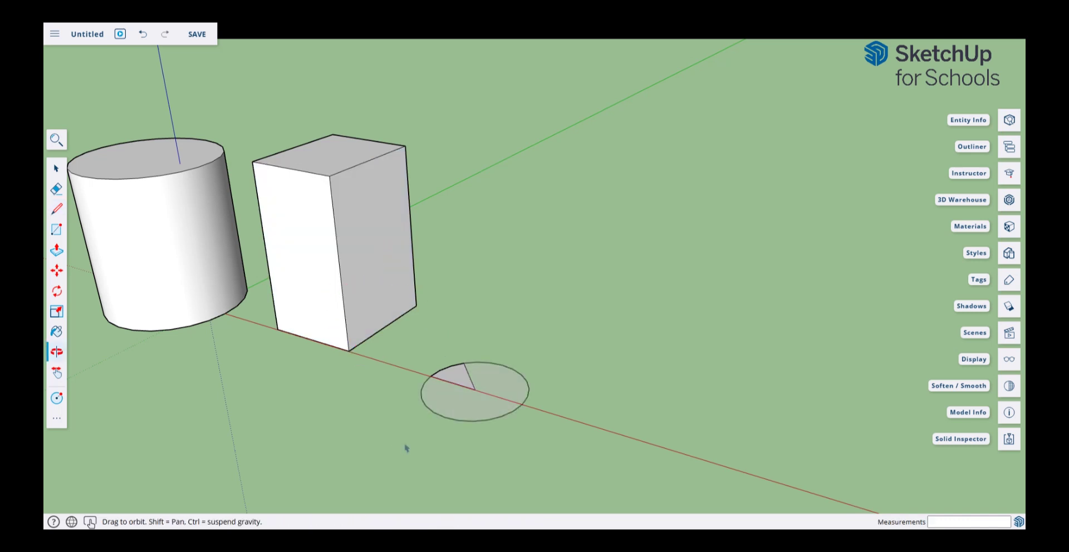
# Select the circle's face together with its edge and mark its centre point with Find Center
pyautogui.moveTo(405, 447); pyautogui.dragTo(461, 399, button='middle')
pyautogui.click(476, 400)
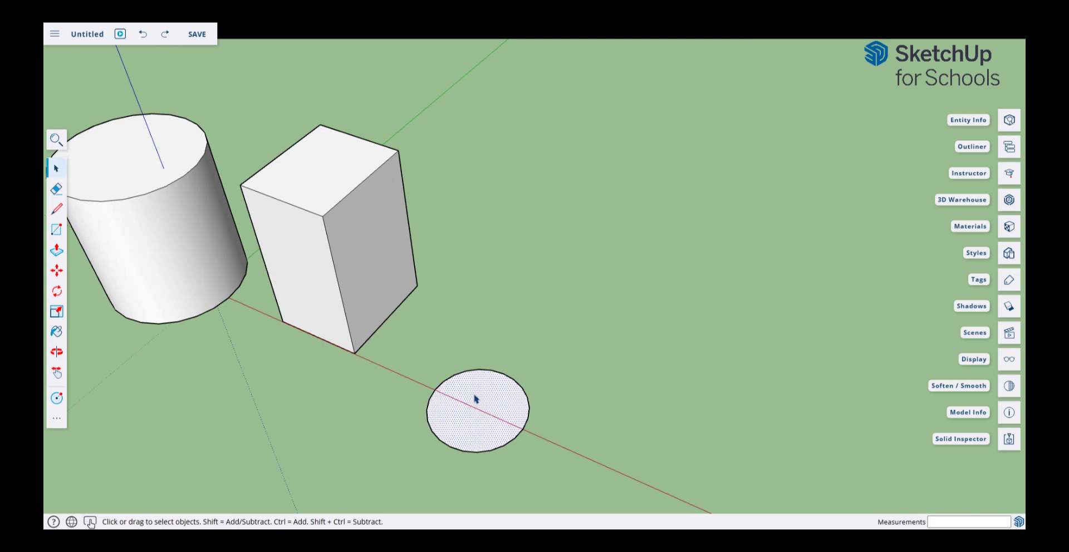
pyautogui.click(549, 368)
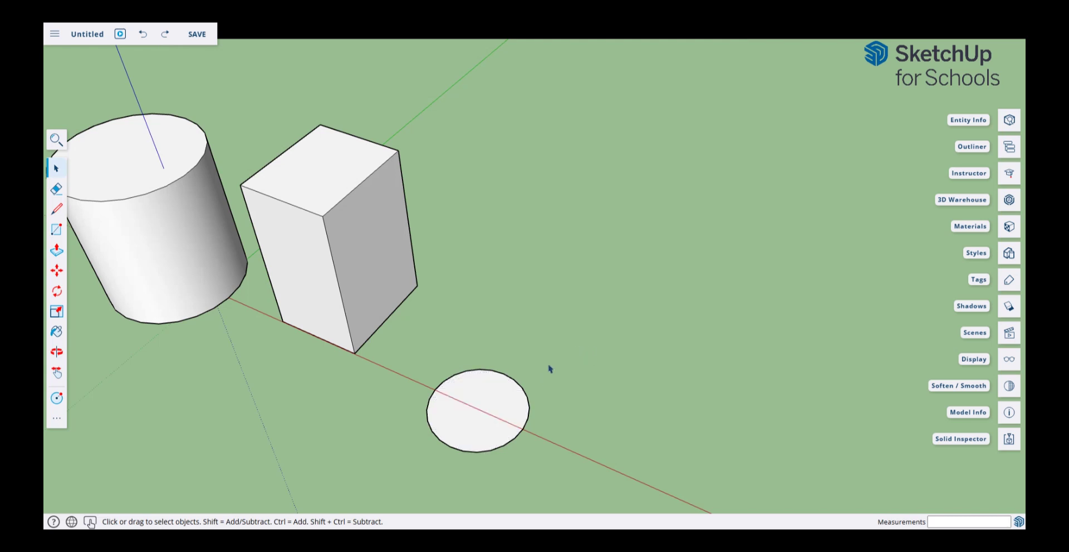
pyautogui.click(490, 401)
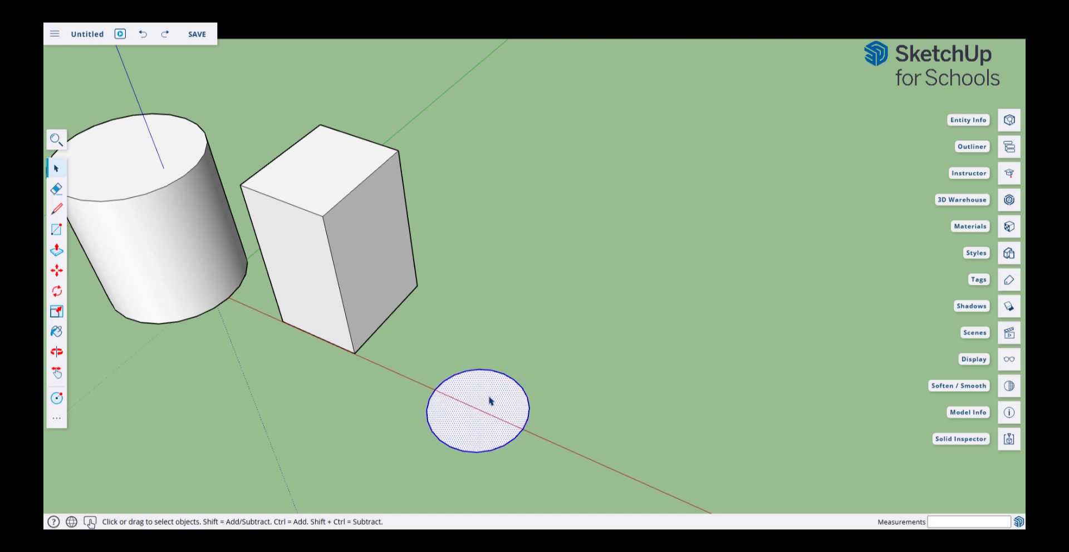
pyautogui.rightClick(490, 401)
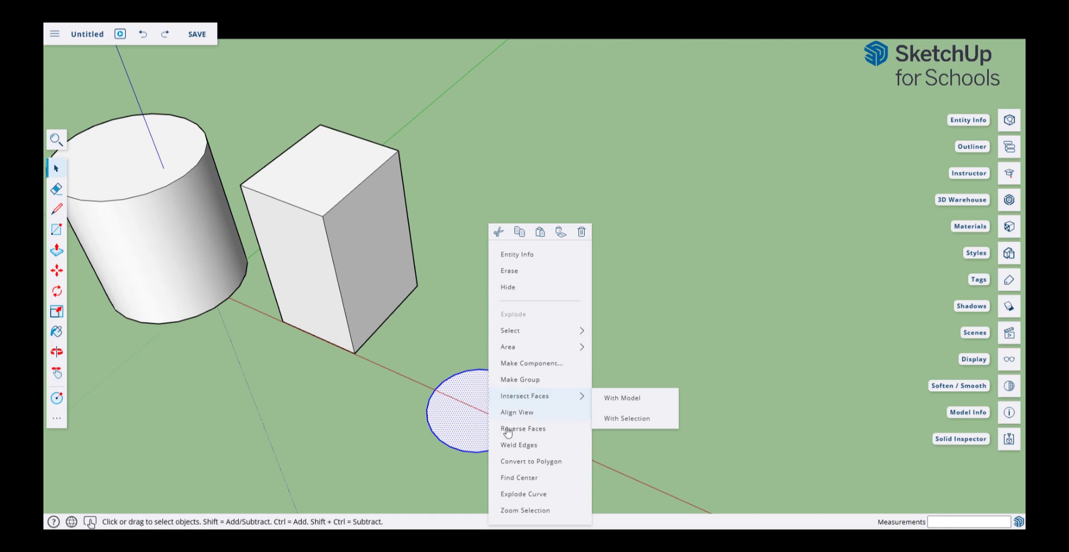
pyautogui.click(532, 482)
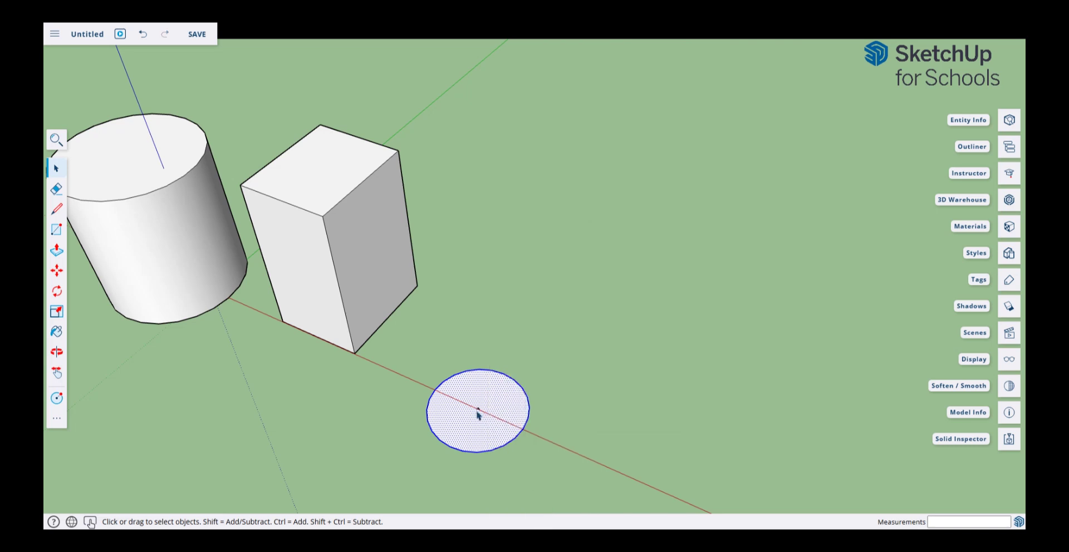
# Move the circle by its centre point onto the box's nearest top corner, and return it to its original place
pyautogui.press('m')
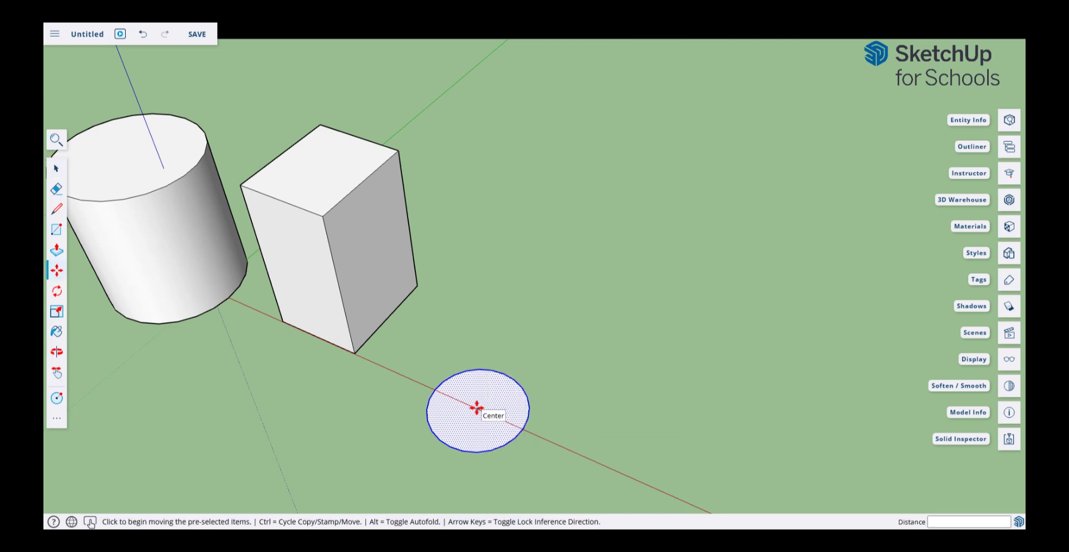
pyautogui.click(476, 408)
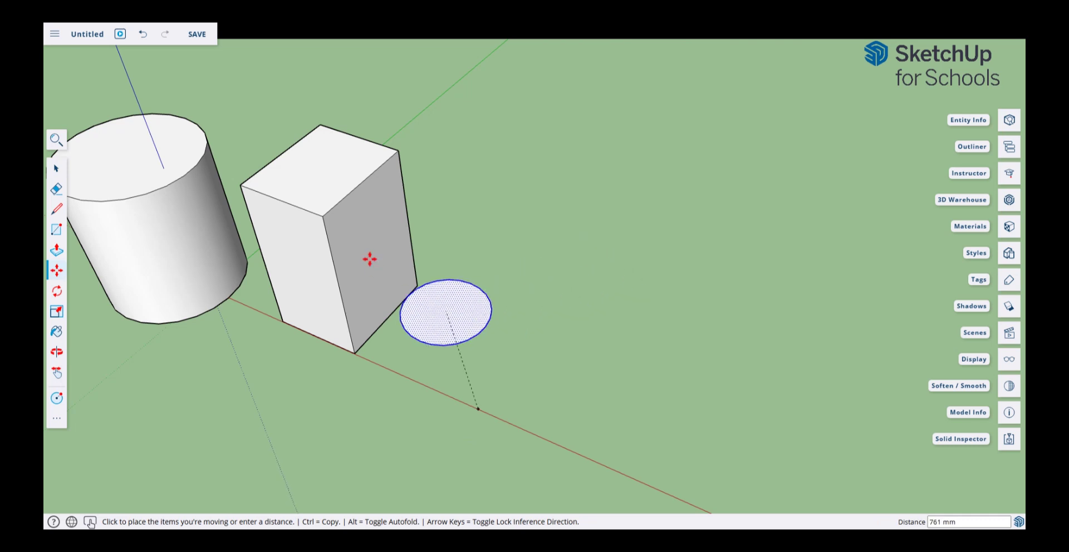
pyautogui.click(320, 217)
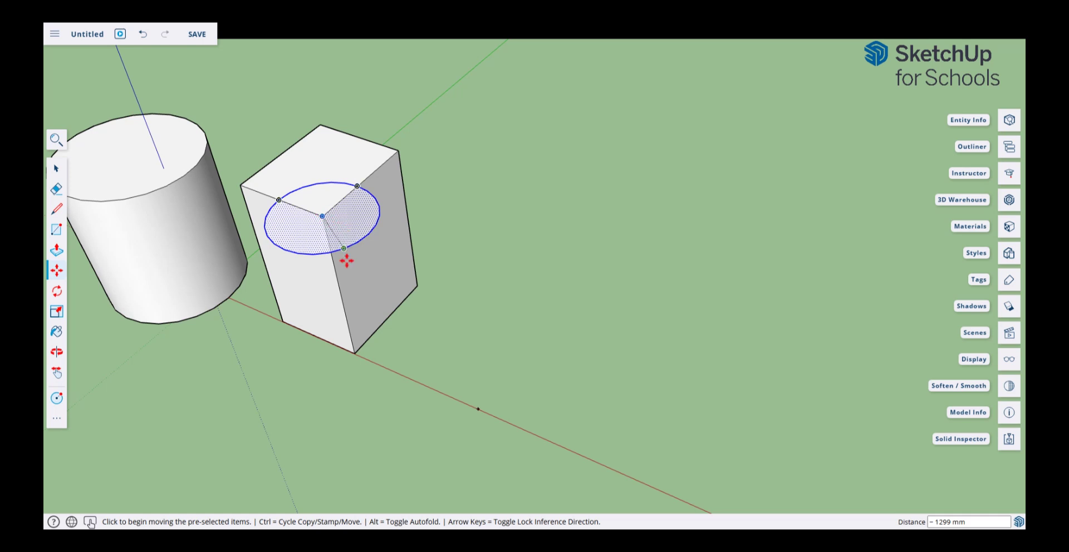
pyautogui.click(479, 410)
pyautogui.press('space')
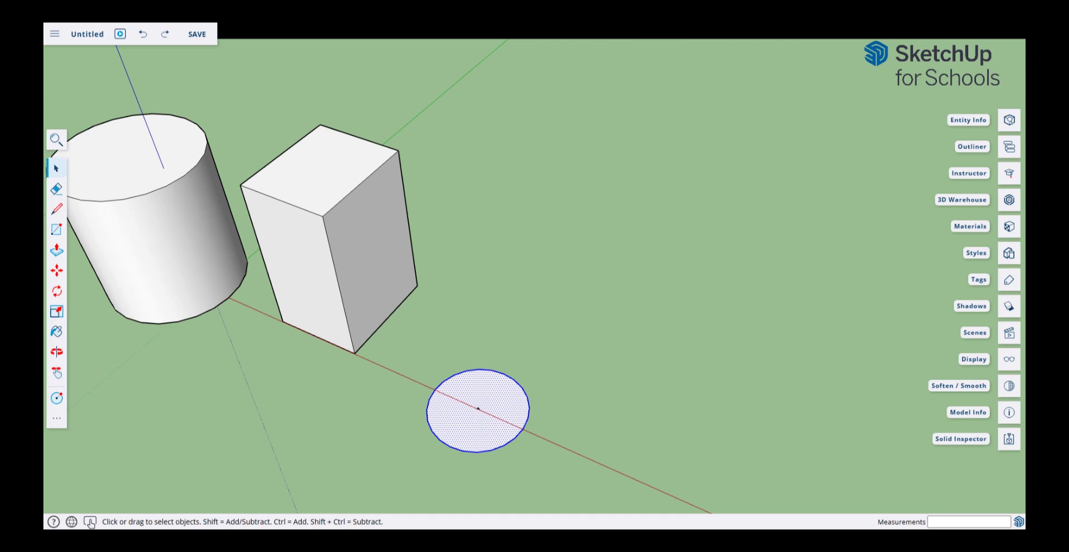
# Rotate the selected circle about 36.4 degrees around a point on the red axis inside its rim
pyautogui.press('r')
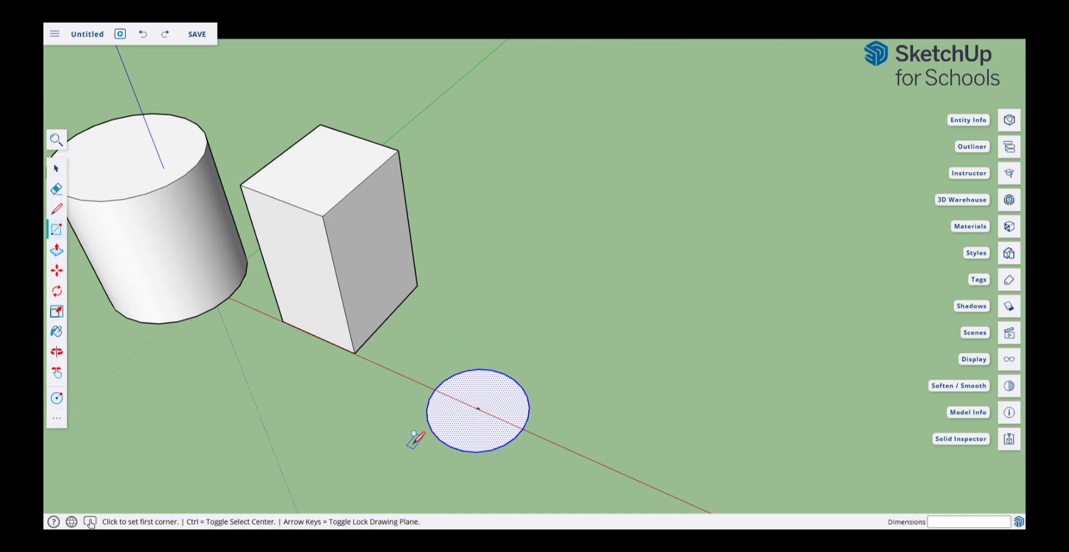
pyautogui.press('q')
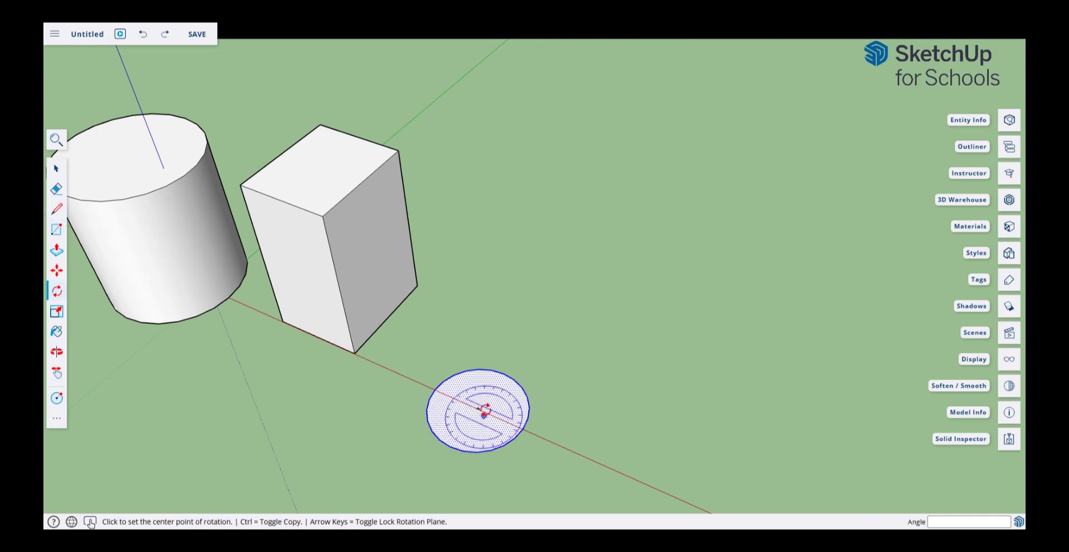
pyautogui.click(504, 421)
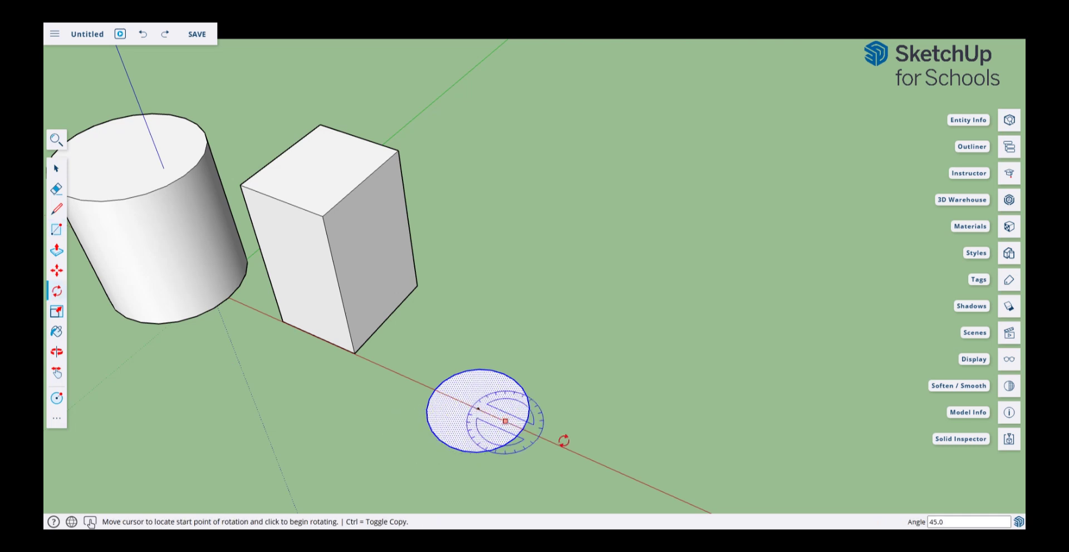
pyautogui.click(564, 448)
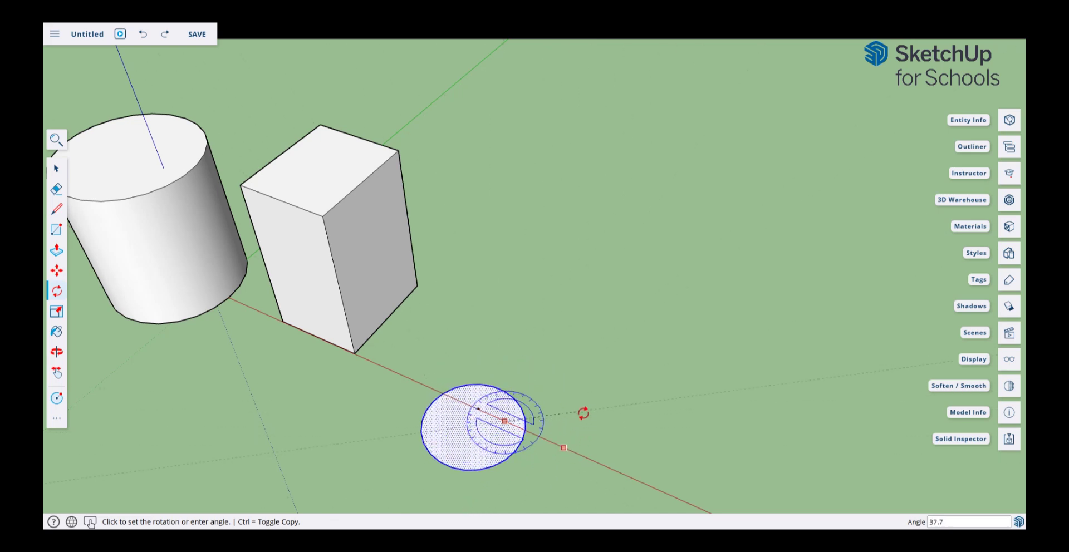
pyautogui.click(579, 413)
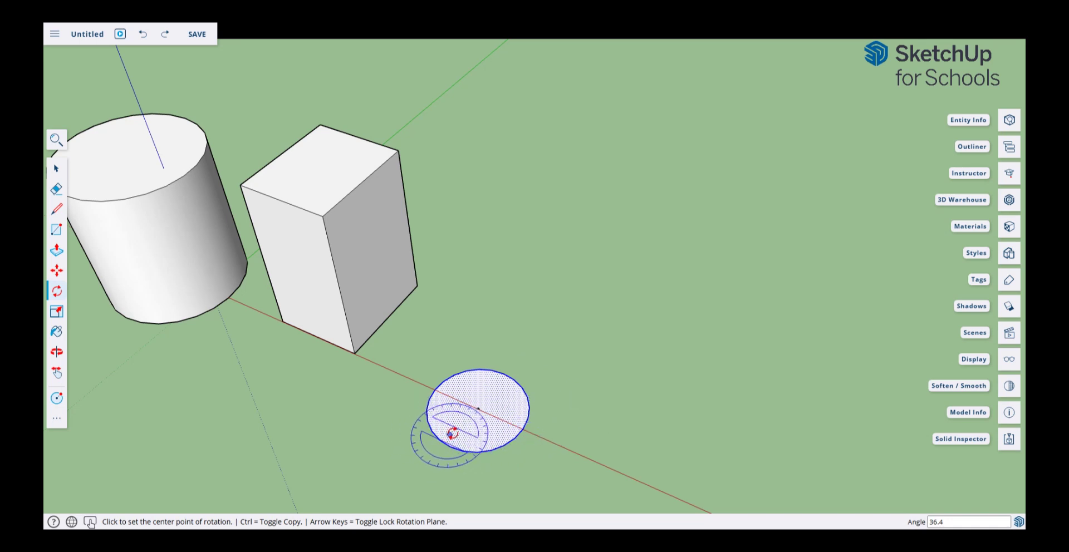
# Rotate the selected circle 90 degrees about the green axis, pivoting on its near rim, so it stands along the blue axis
pyautogui.press('o')
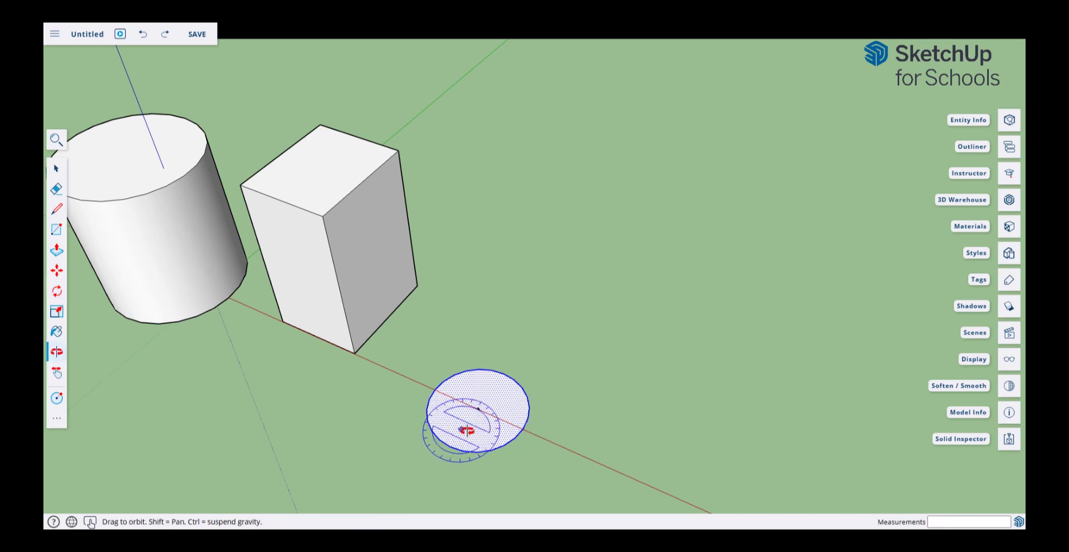
pyautogui.moveTo(462, 426); pyautogui.dragTo(573, 266)
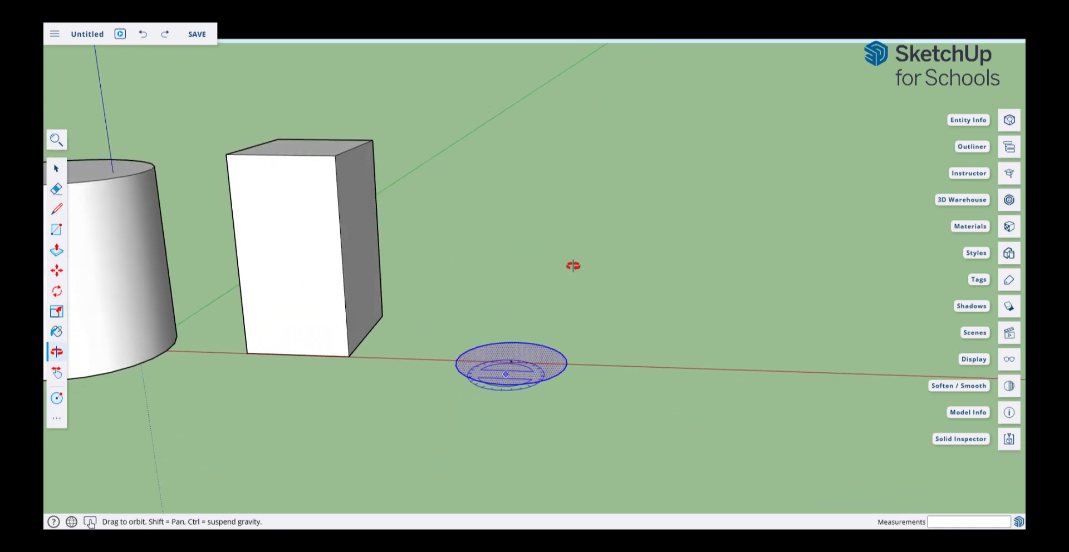
pyautogui.press('q')
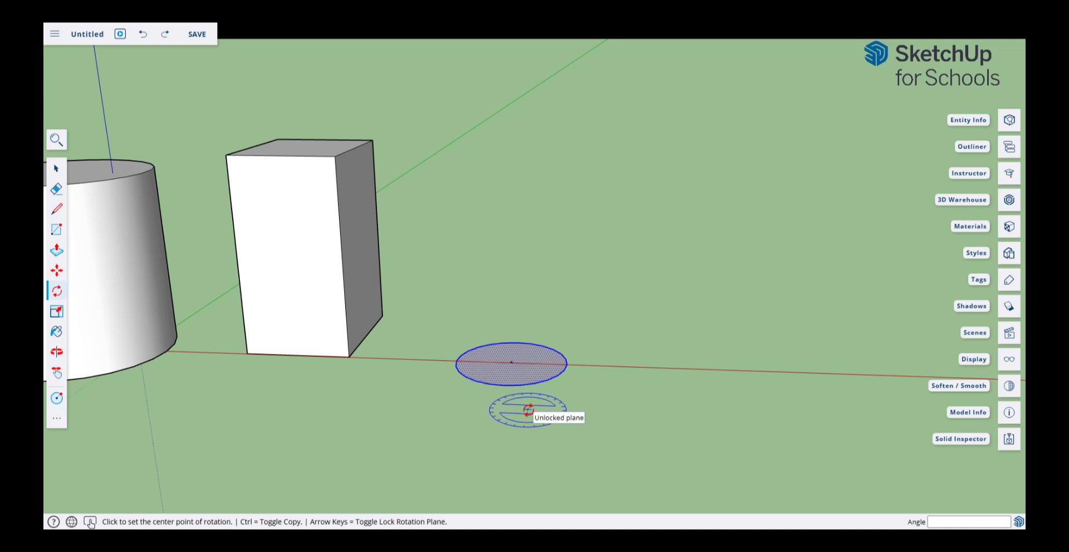
pyautogui.press('Right')
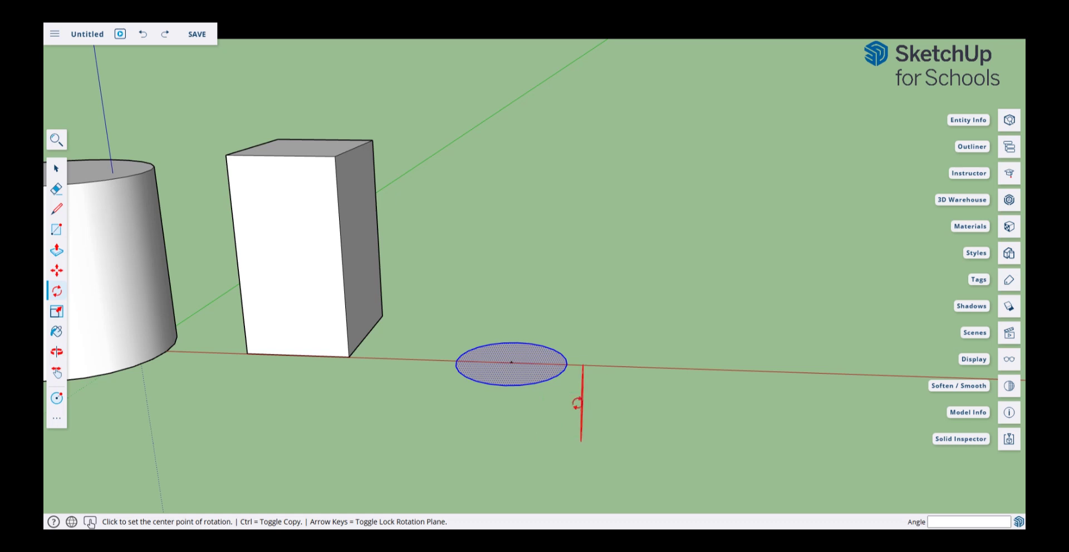
pyautogui.press('Left')
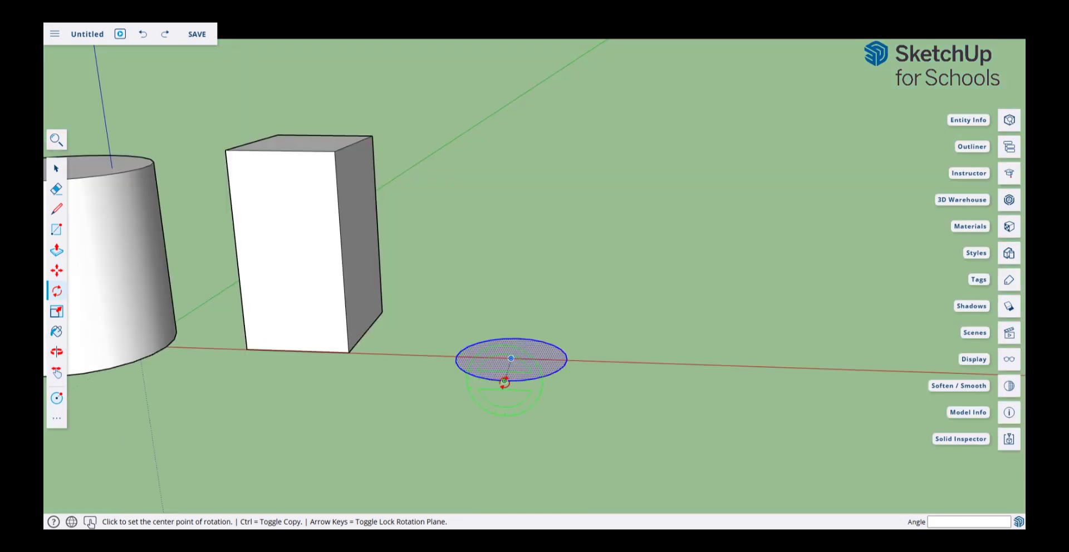
pyautogui.click(504, 383)
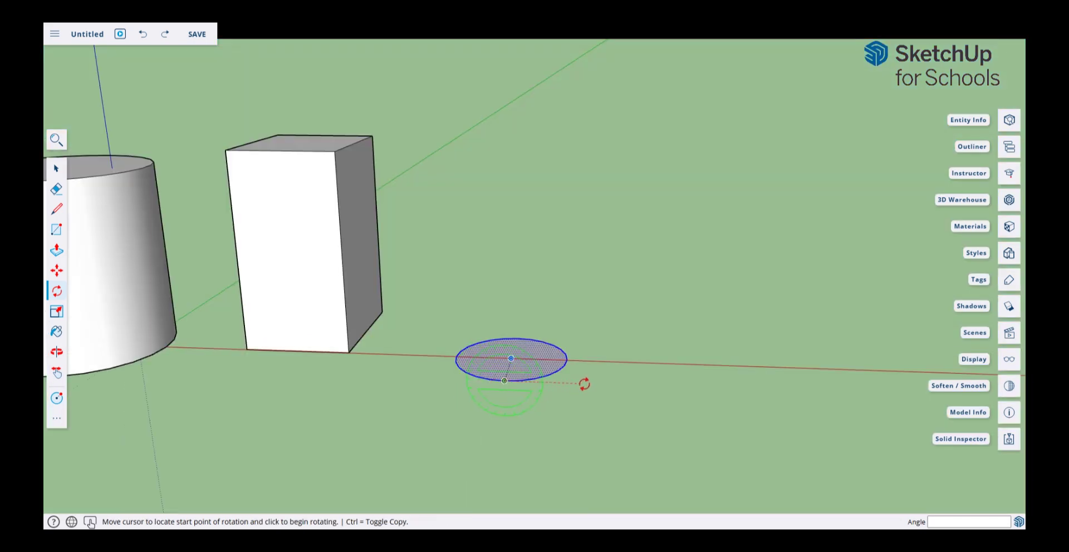
pyautogui.click(583, 383)
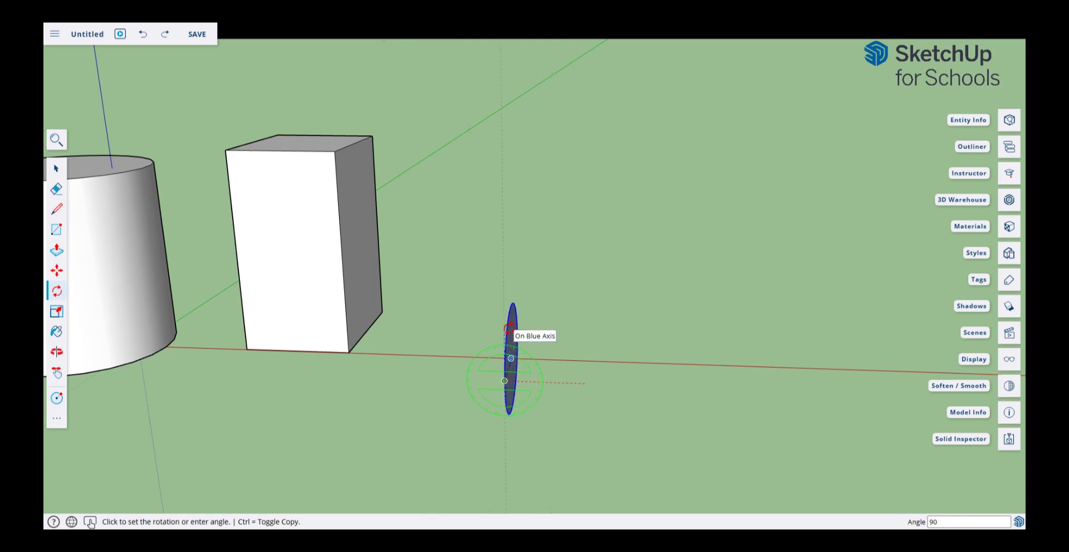
pyautogui.press('Return')
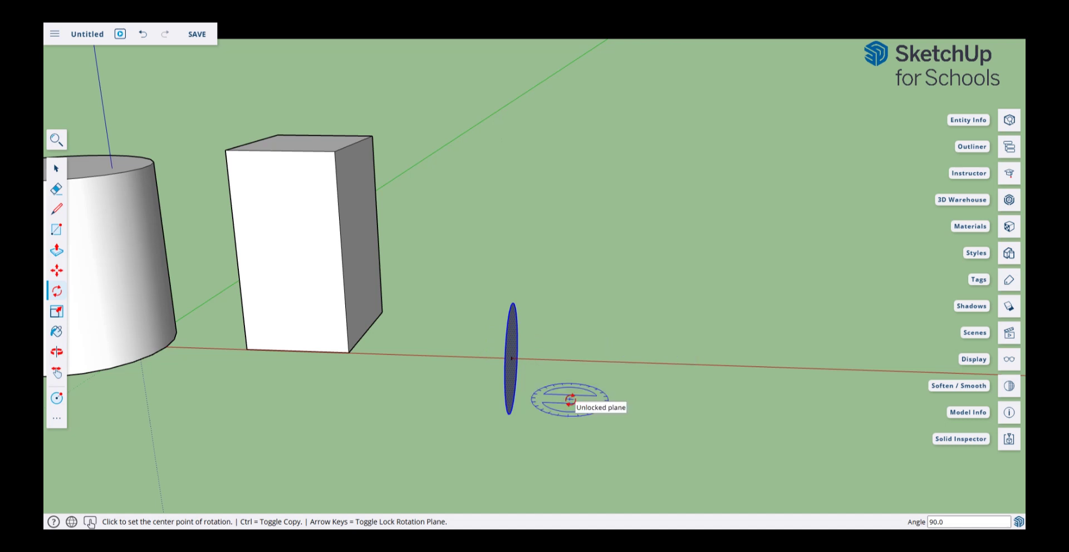
pyautogui.press('Right')
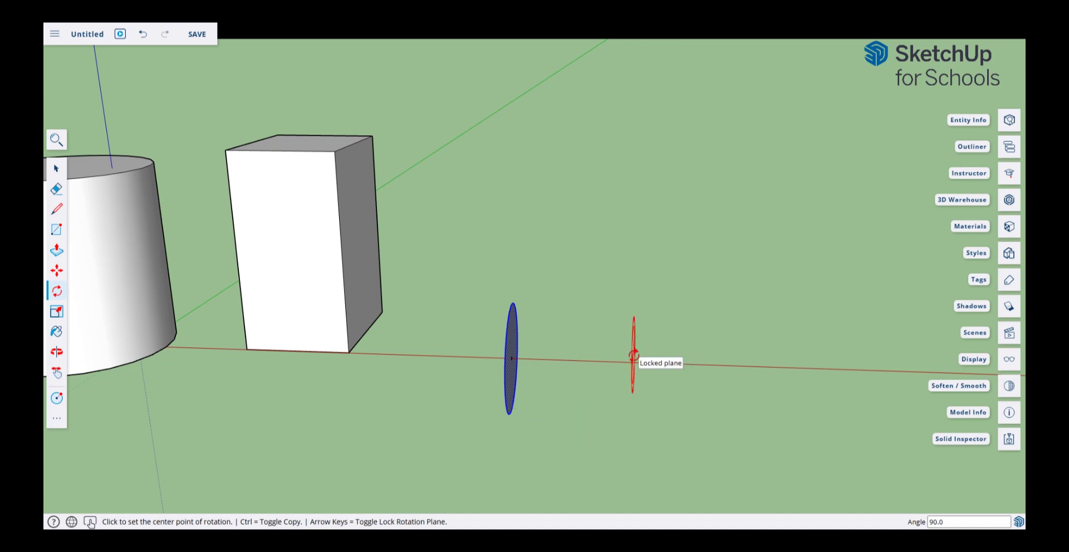
pyautogui.press('Left')
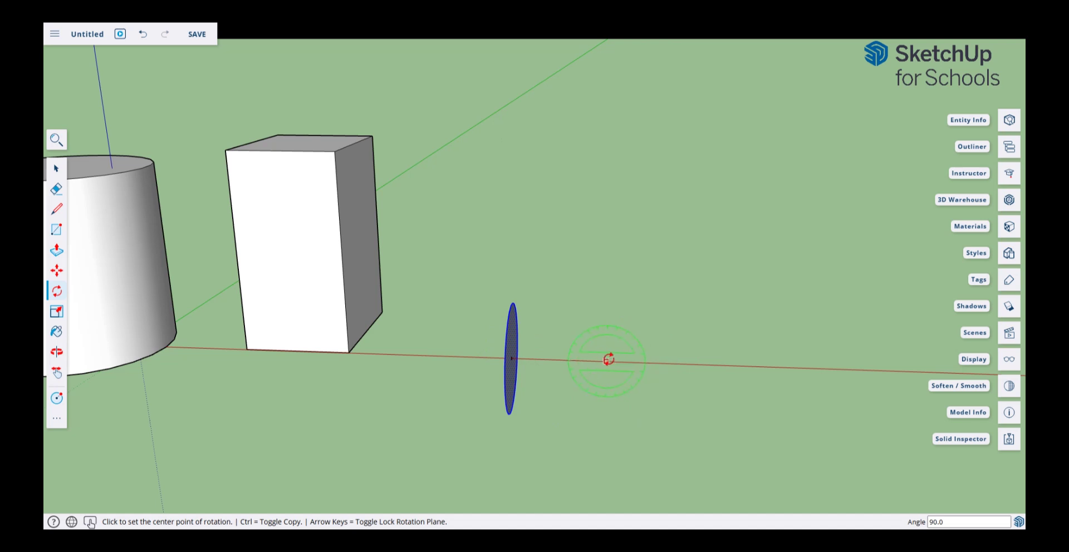
pyautogui.press('Up')
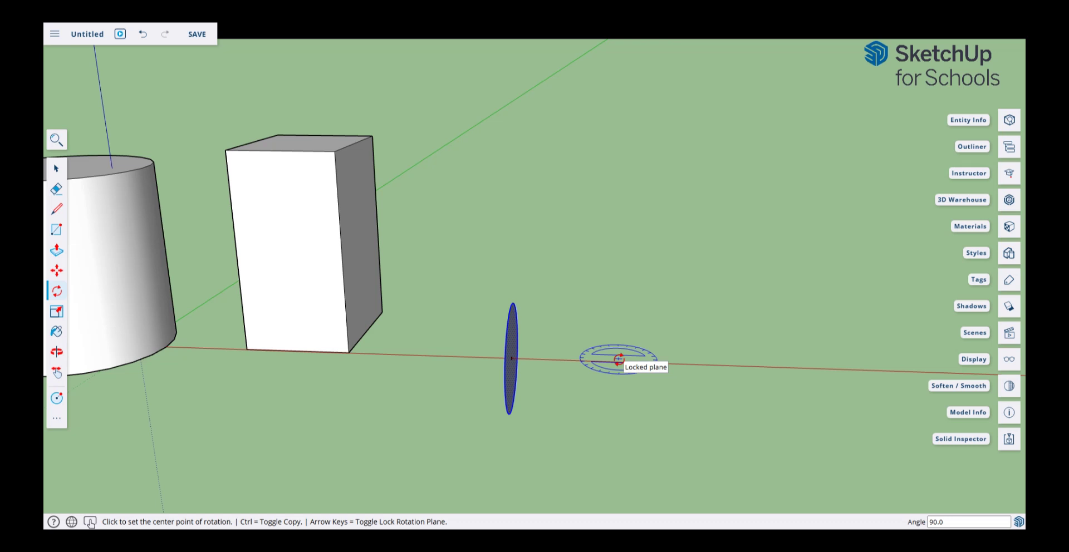
pyautogui.press('space')
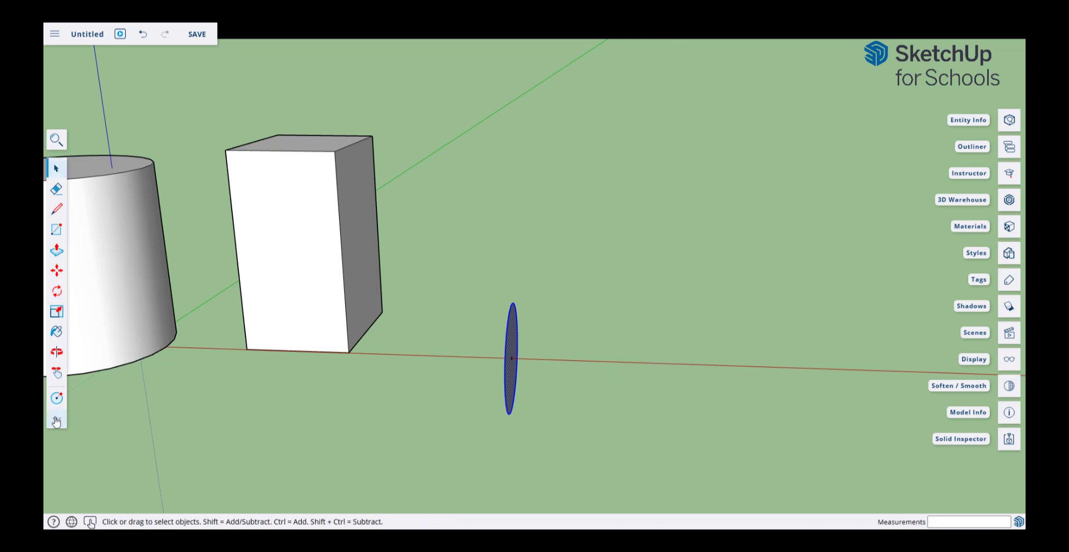
# Attach a leader text label to the upper part of the circle and delete the final "mm" from its coordinate text
pyautogui.click(56, 418)
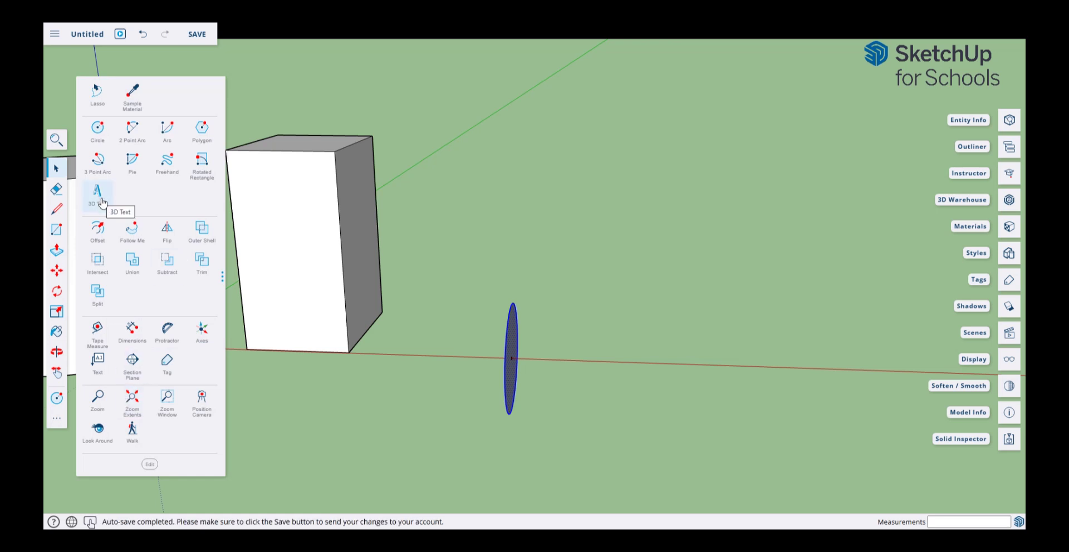
pyautogui.click(99, 362)
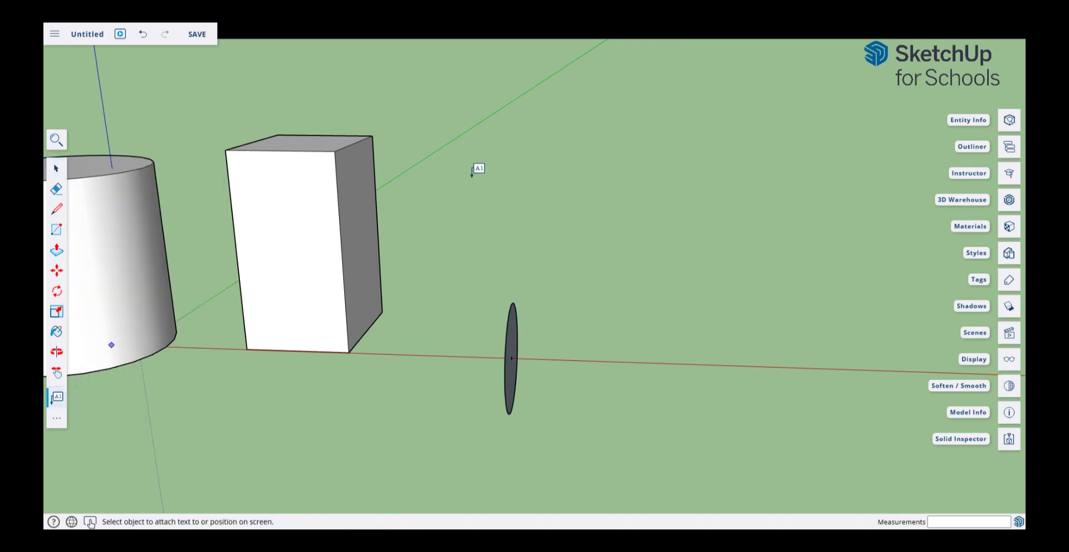
pyautogui.click(510, 311)
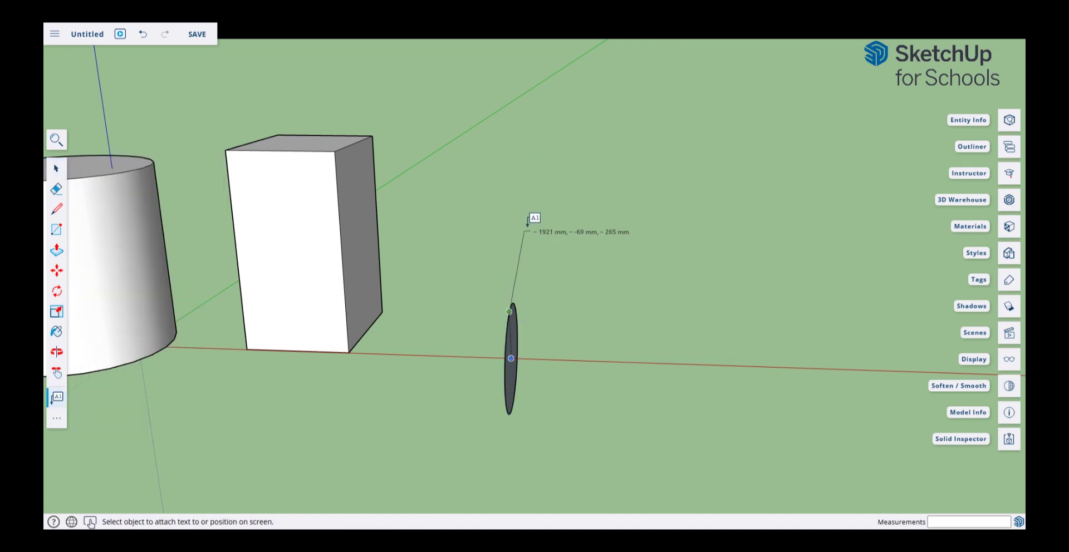
pyautogui.click(562, 229)
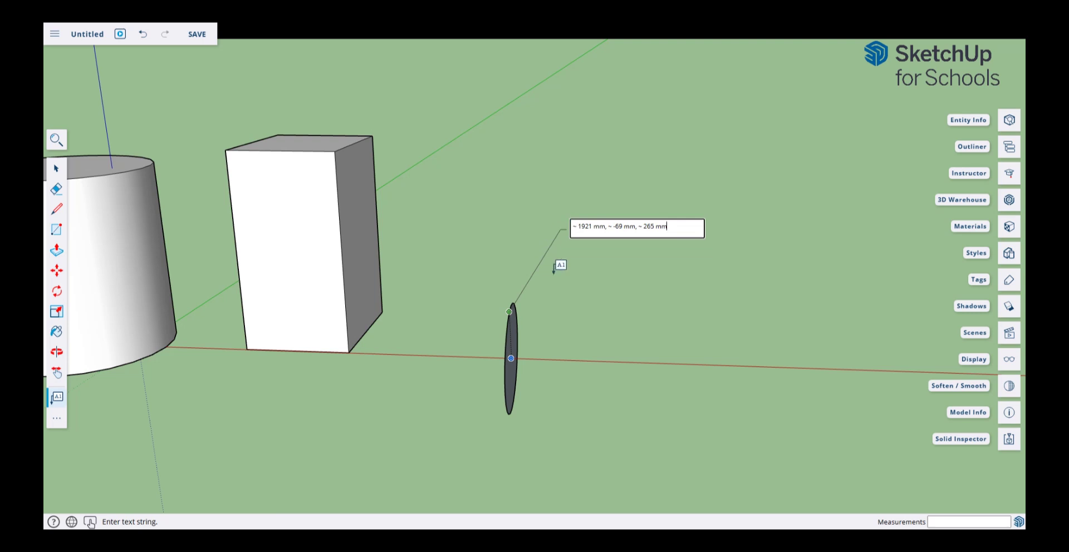
pyautogui.hotkey('ctrl', 'shift', 'Left')
pyautogui.press('BackSpace')
pyautogui.click(584, 287)
pyautogui.press('space')
# Place a free-standing screen note in the empty area beside the circle's label reading "These are general comments about our design."
pyautogui.press('p')
pyautogui.press('o')
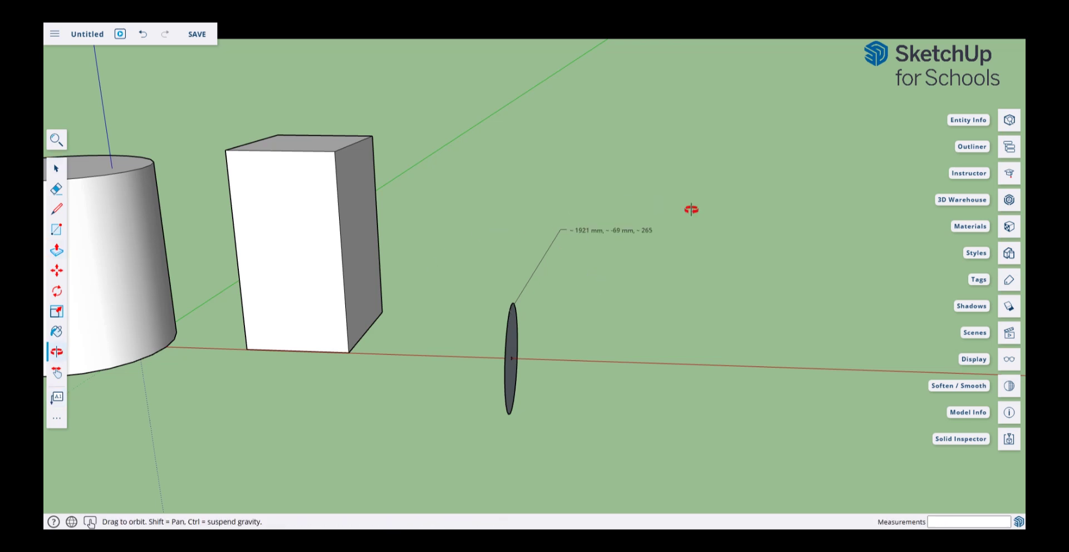
pyautogui.moveTo(687, 242); pyautogui.dragTo(390, 362)
pyautogui.click(56, 398)
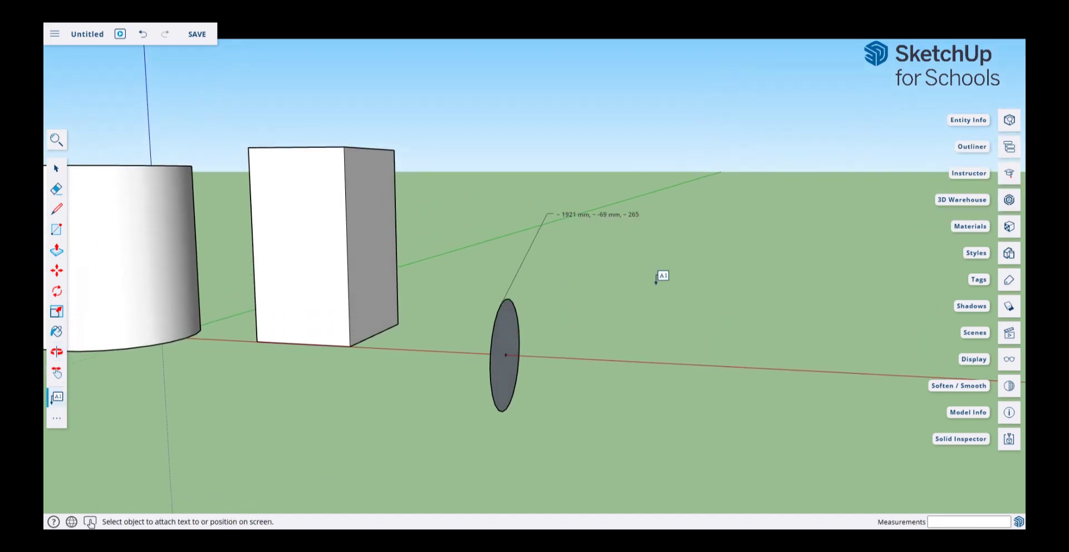
pyautogui.click(687, 233)
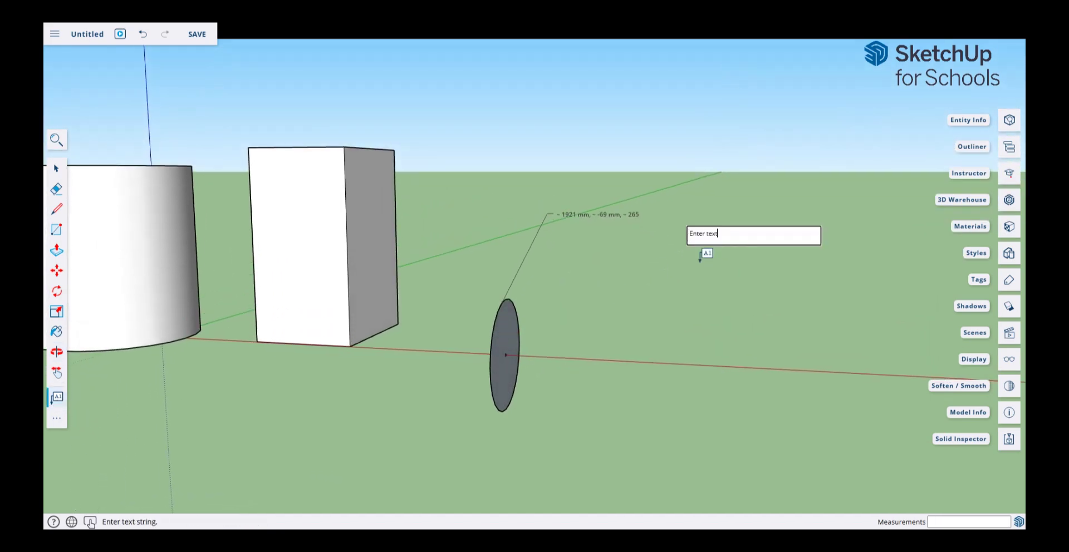
pyautogui.hotkey('ctrl', 'a')
pyautogui.write('These are general comments about our design.')
pyautogui.click(746, 245)
pyautogui.press('space')
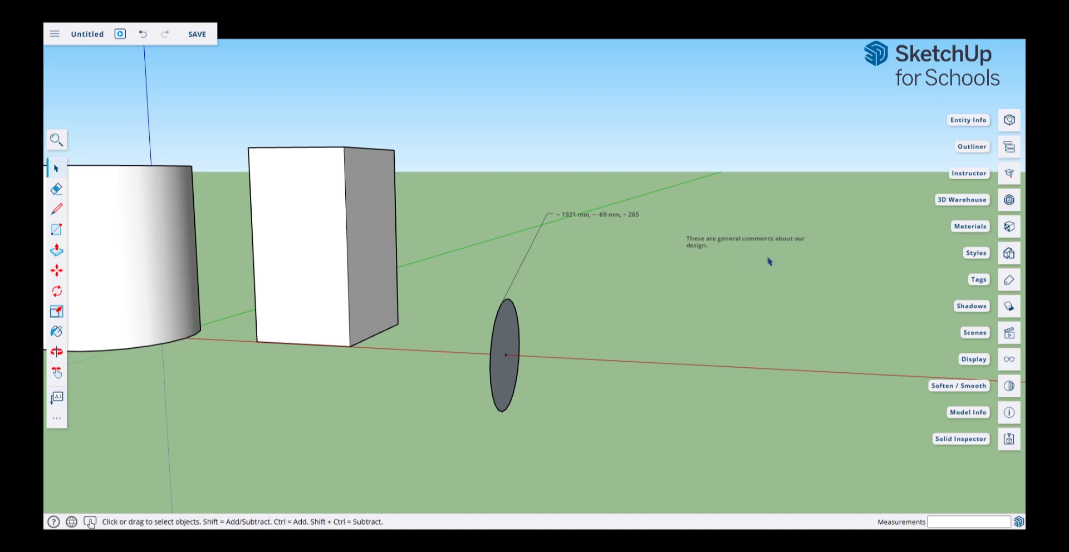
# Place a second text note reading "Comment about an object" beside the standing circle
pyautogui.press('o')
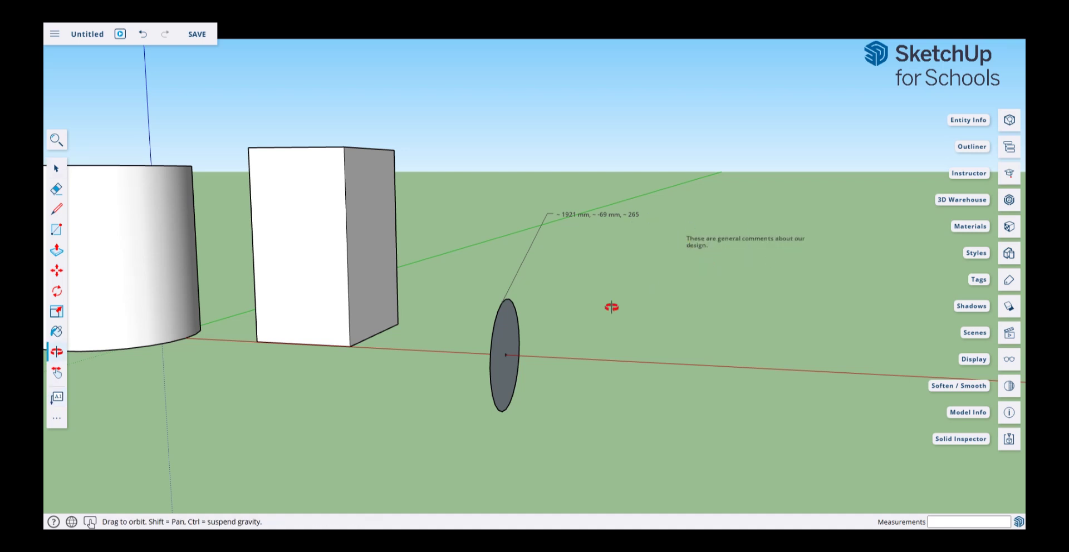
pyautogui.moveTo(609, 306); pyautogui.dragTo(682, 327)
pyautogui.click(568, 336)
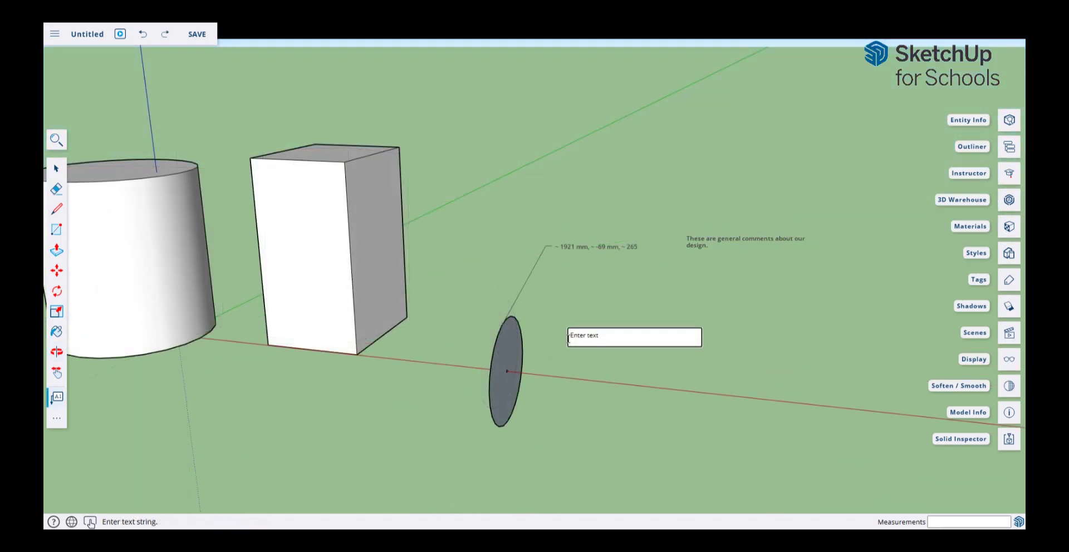
pyautogui.write('Comment about an object')
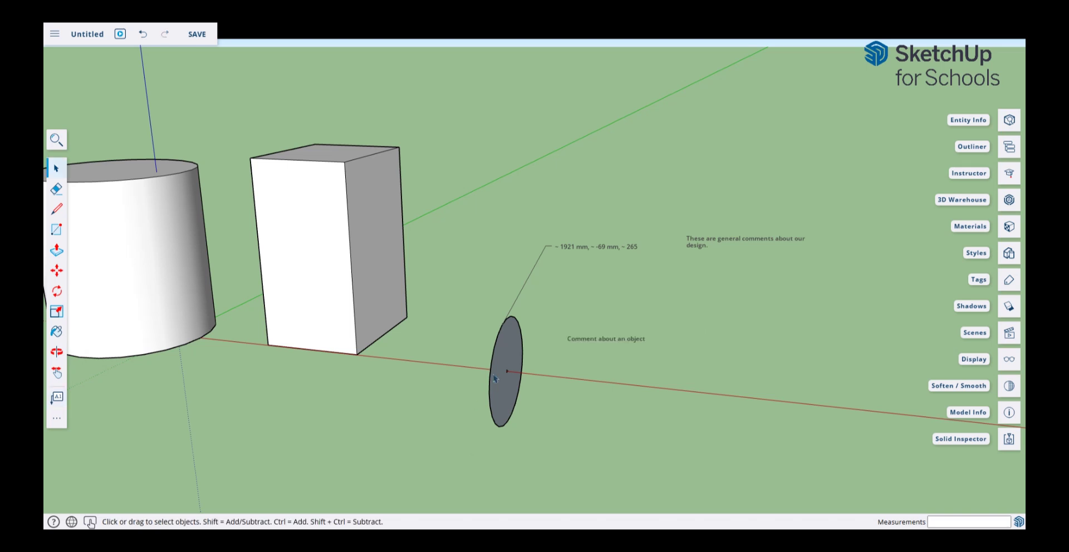
# Select the circle together with its "Comment about an object" note and make them a component under the default name
pyautogui.moveTo(469, 445); pyautogui.dragTo(692, 306)
pyautogui.press('g')
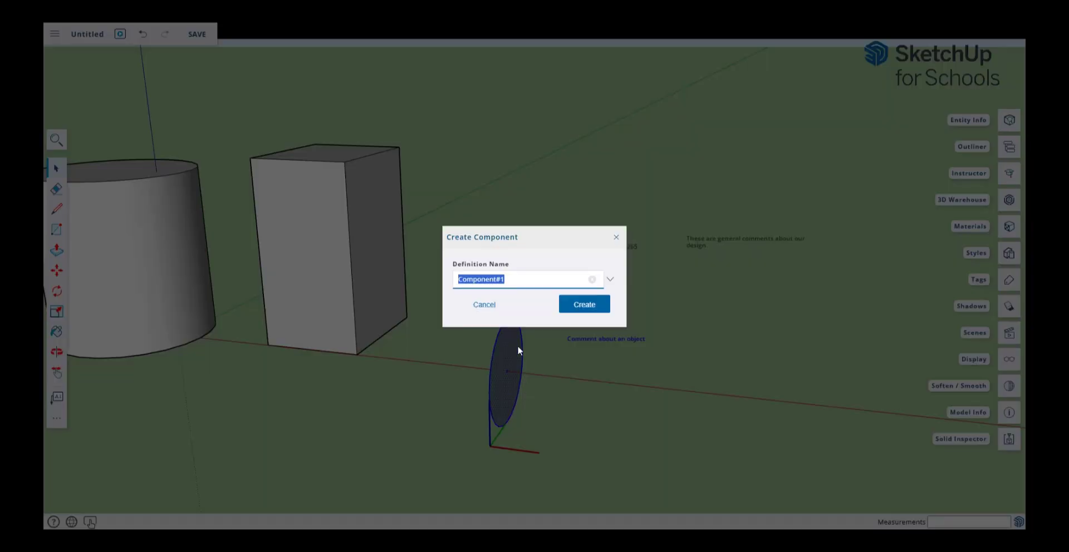
pyautogui.click(584, 304)
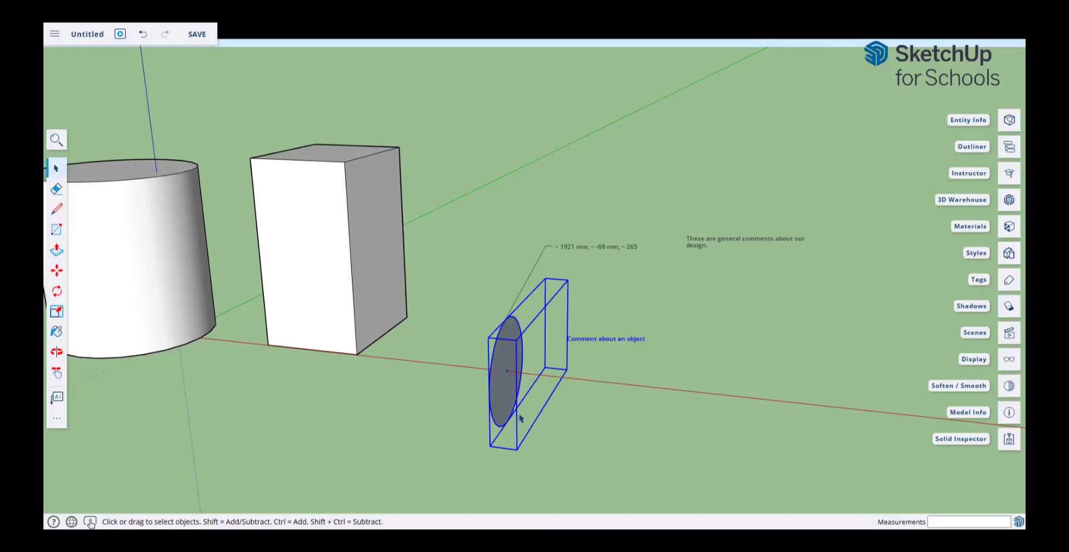
# Move the component by the circle's lowest rim point about 408 mm towards the box
pyautogui.press('m')
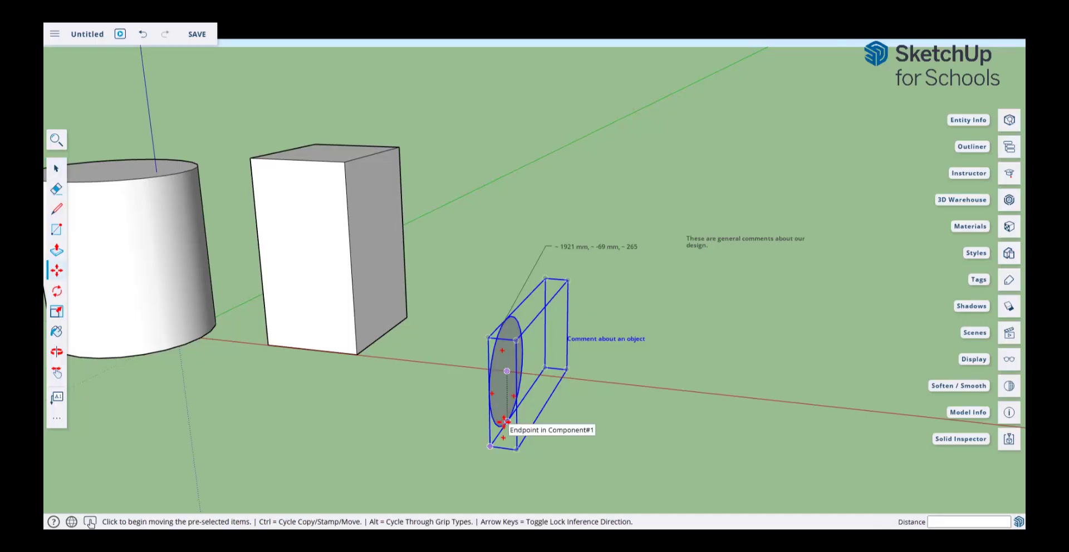
pyautogui.click(505, 425)
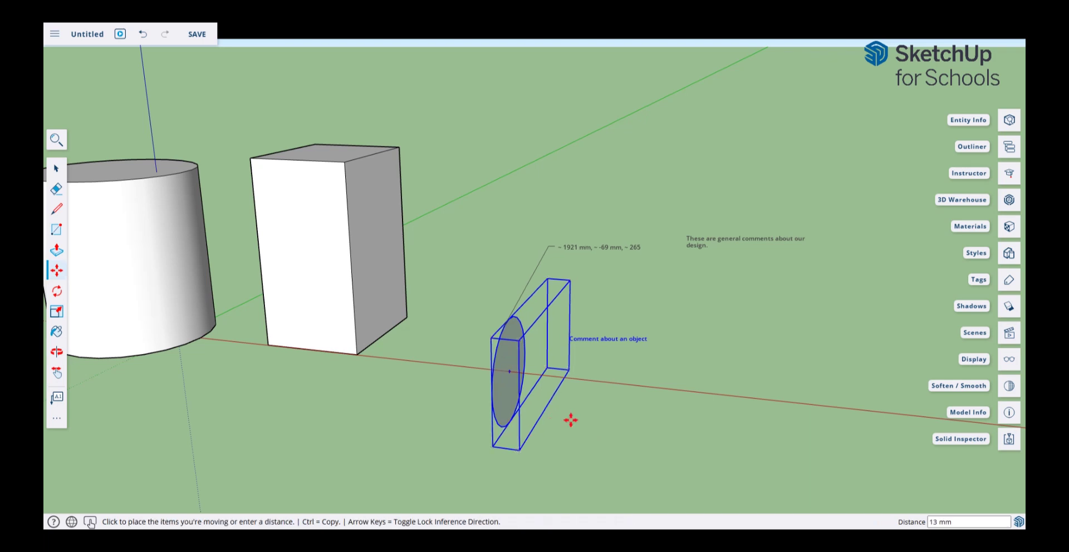
pyautogui.click(465, 395)
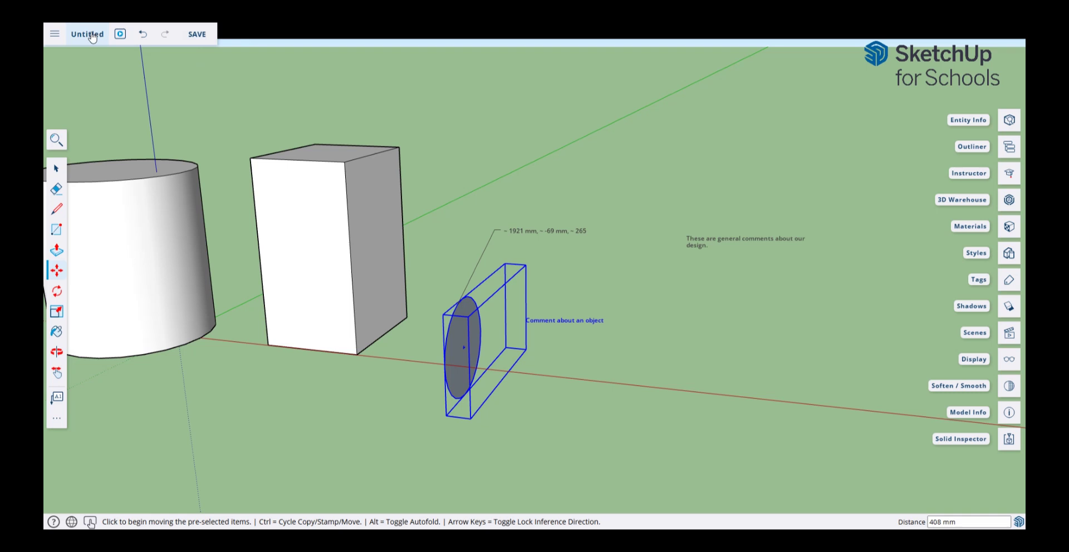
# Save the model and purge all unused items
pyautogui.hotkey('ctrl', 's')
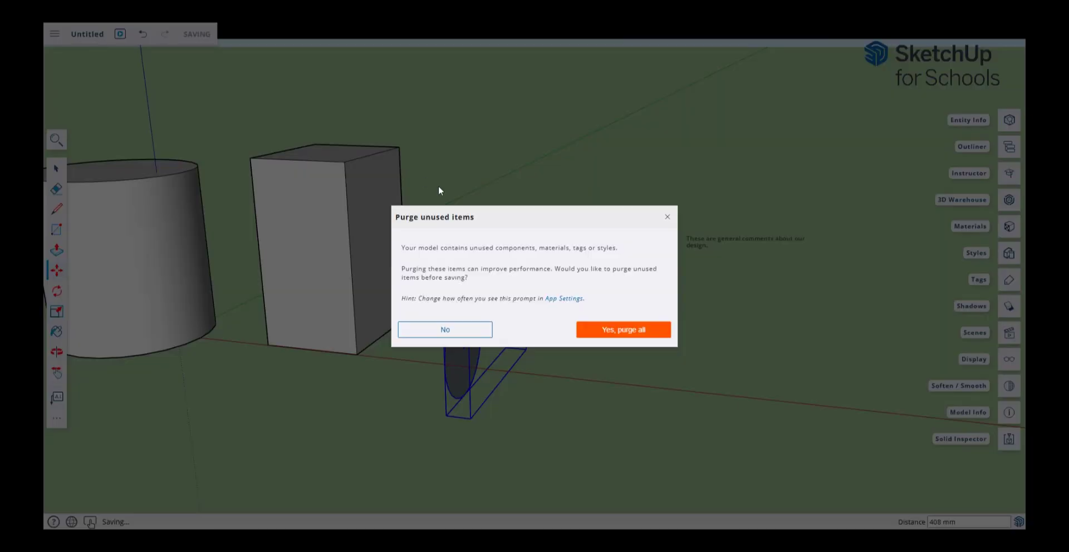
pyautogui.click(610, 325)
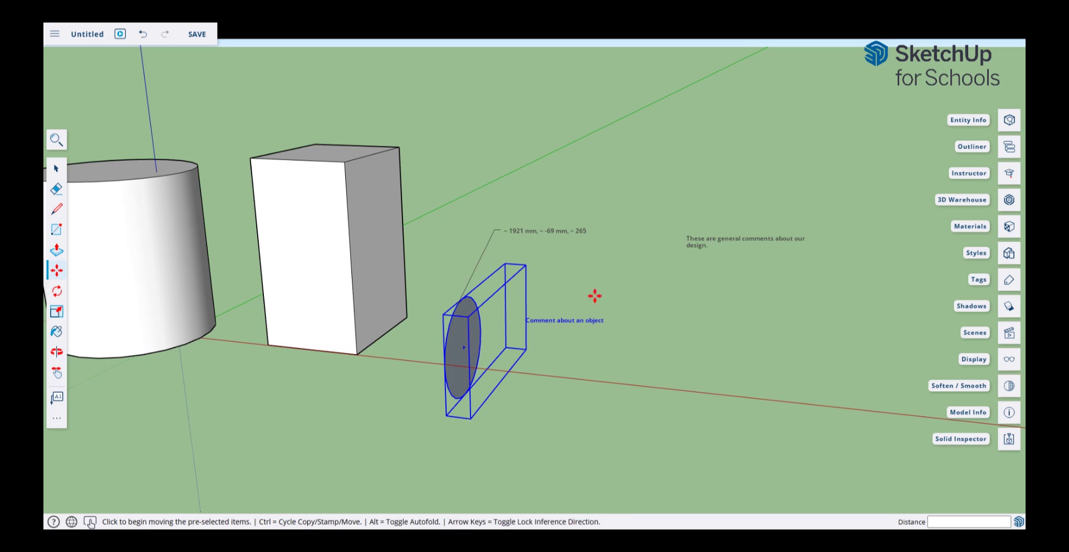
# Undo the recent edits back past the circle's leader label, and redo them except for the component's move
pyautogui.hotkey('ctrl', 'z')
pyautogui.hotkey('ctrl', 'z')
pyautogui.hotkey('ctrl', 'z')
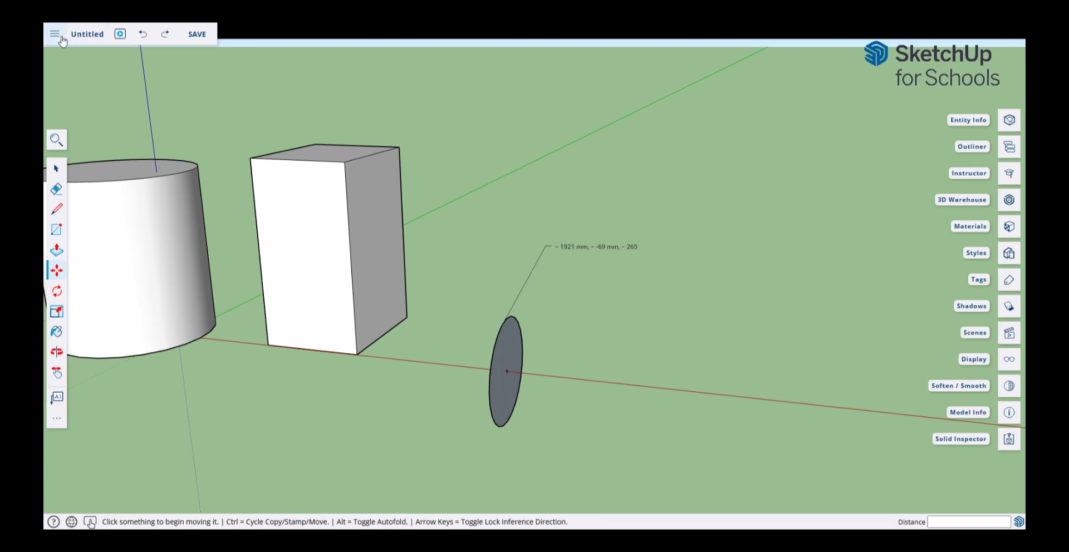
pyautogui.hotkey('ctrl', 'z')
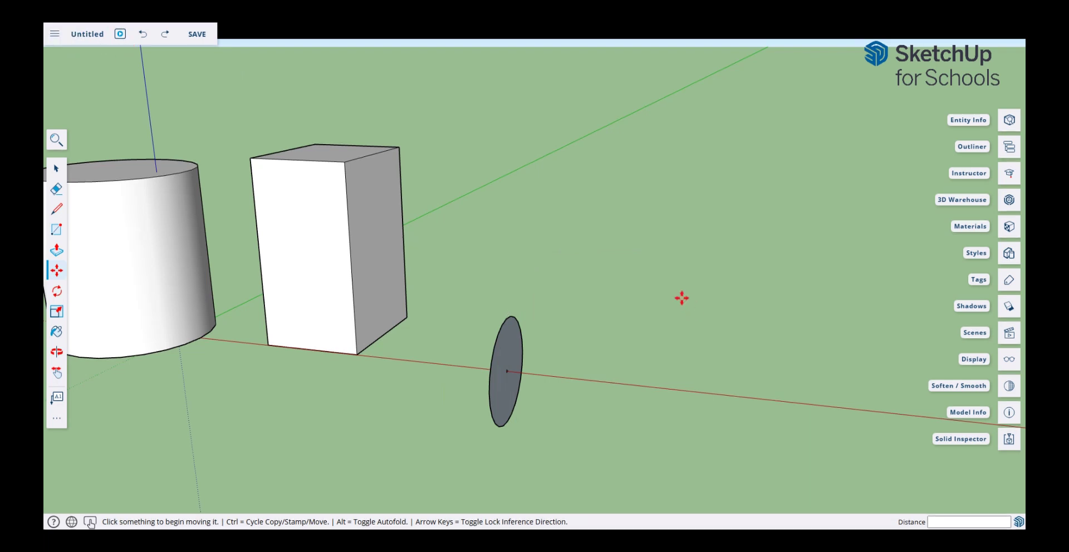
pyautogui.hotkey('ctrl', 'y')
pyautogui.hotkey('ctrl', 'y')
pyautogui.hotkey('ctrl', 'y')
pyautogui.hotkey('ctrl', 'y')
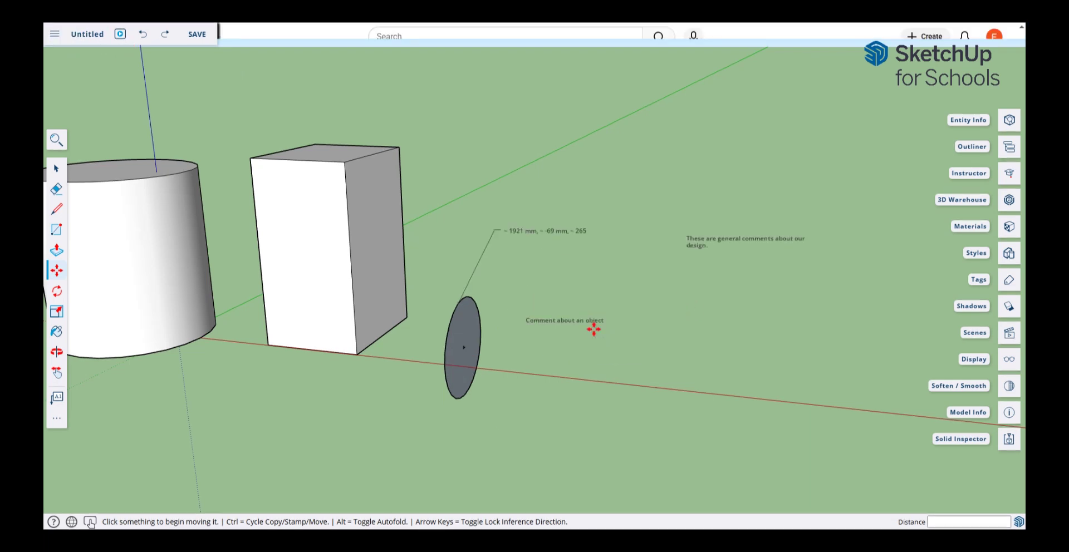
pyautogui.hotkey('ctrl', 'y')
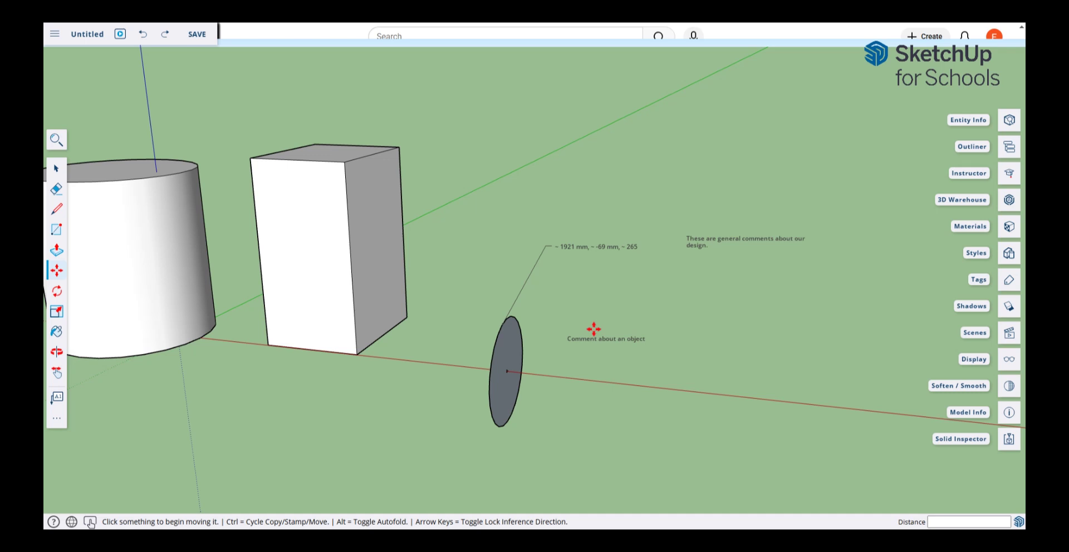
pyautogui.click(55, 36)
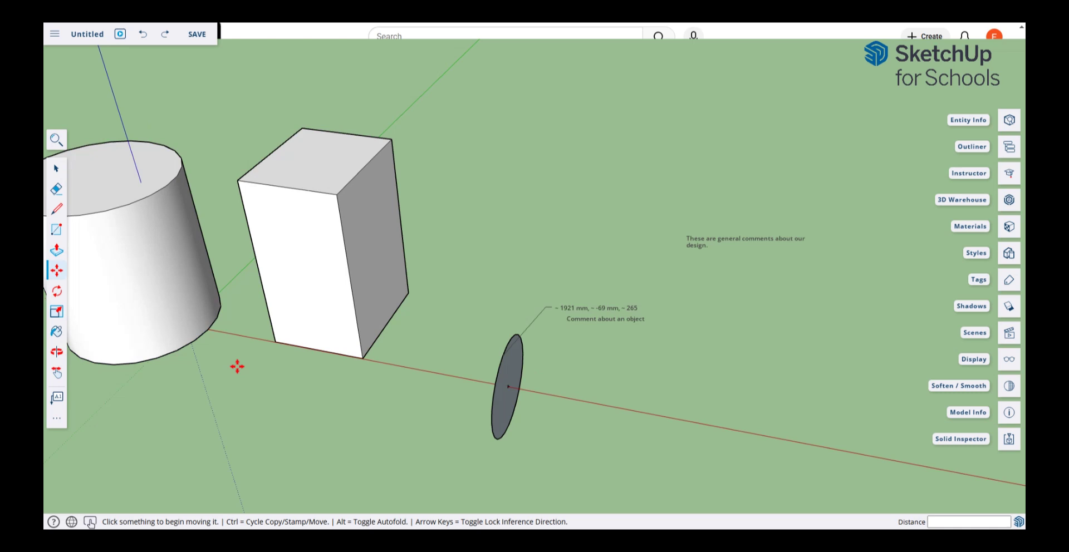
pyautogui.press('r')
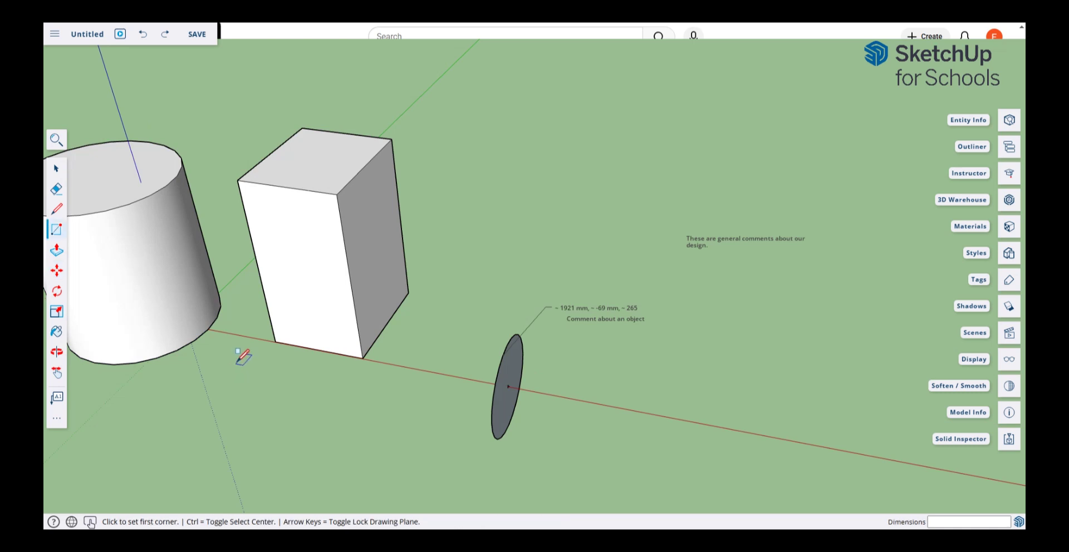
pyautogui.press('c')
pyautogui.press('p')
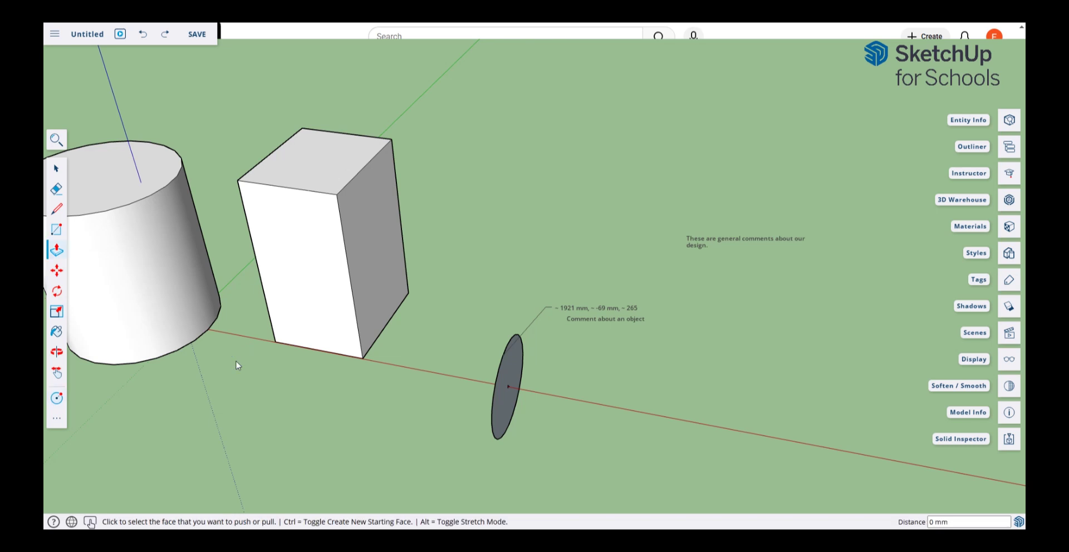
pyautogui.press('q')
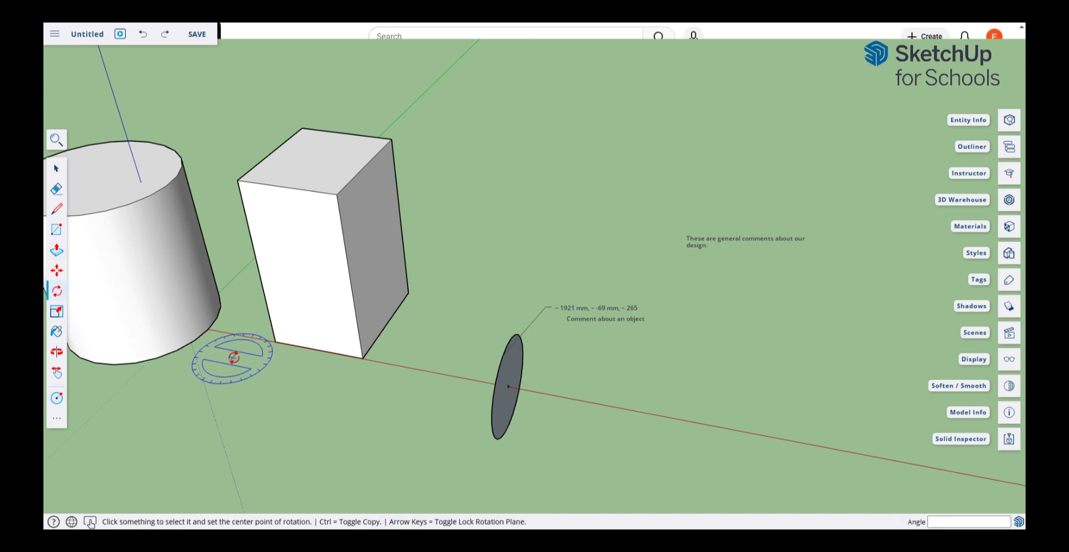
pyautogui.press('o')
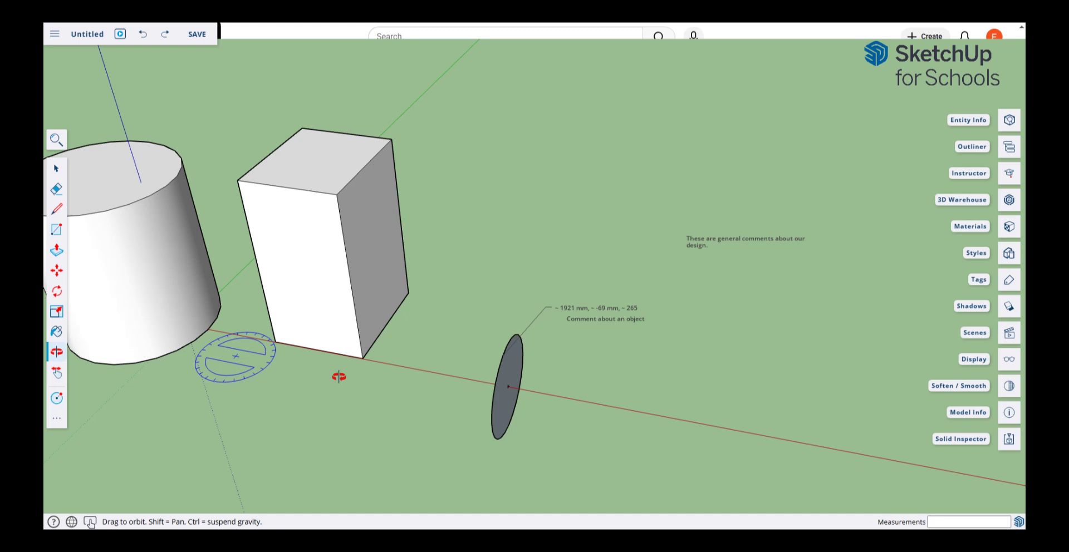
pyautogui.click(56, 171)
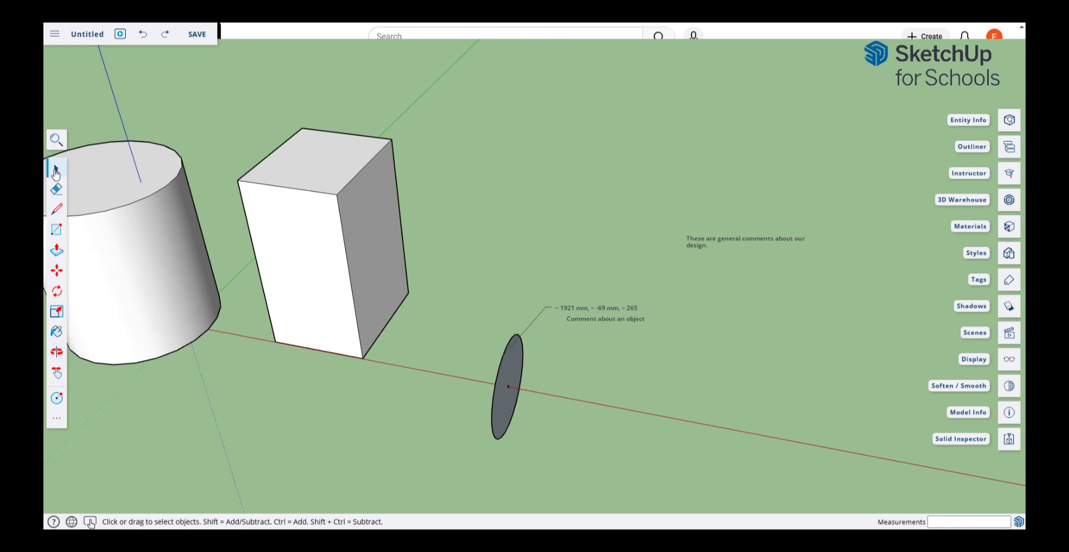